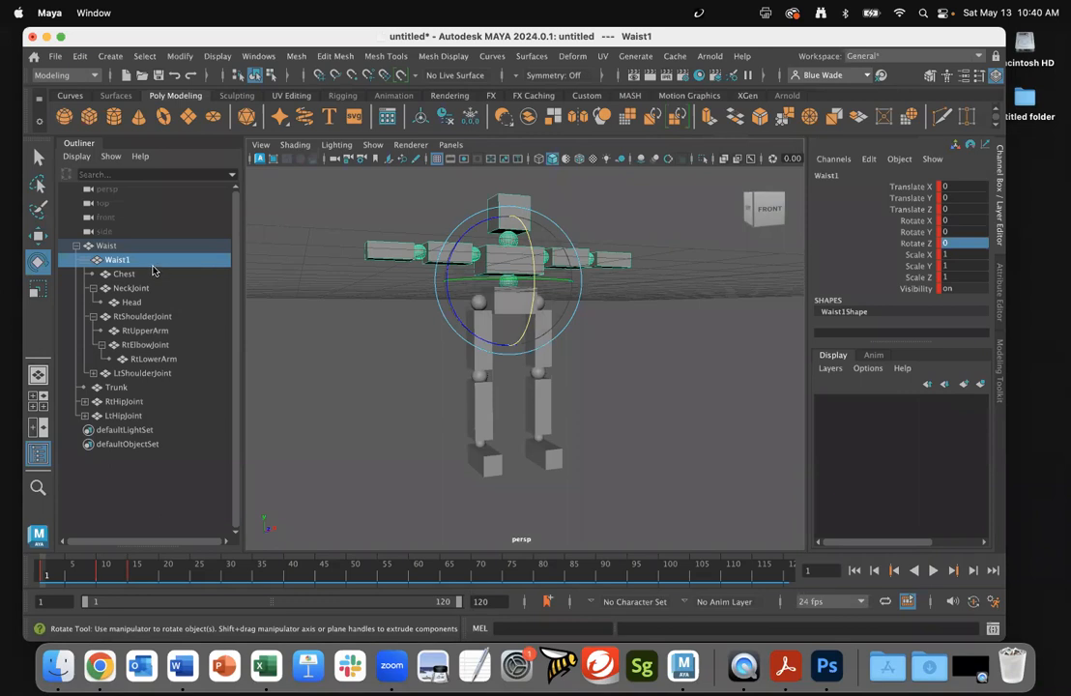
- Play back the robot's animation in the viewport and stop it
key("alt+v")
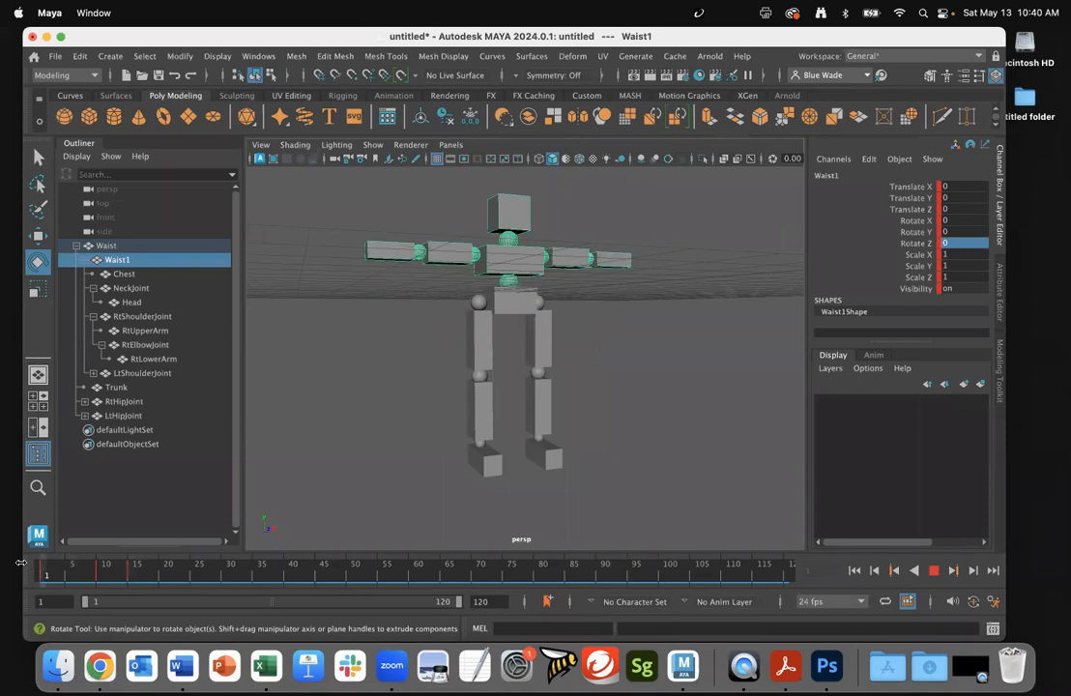
key("alt+v")
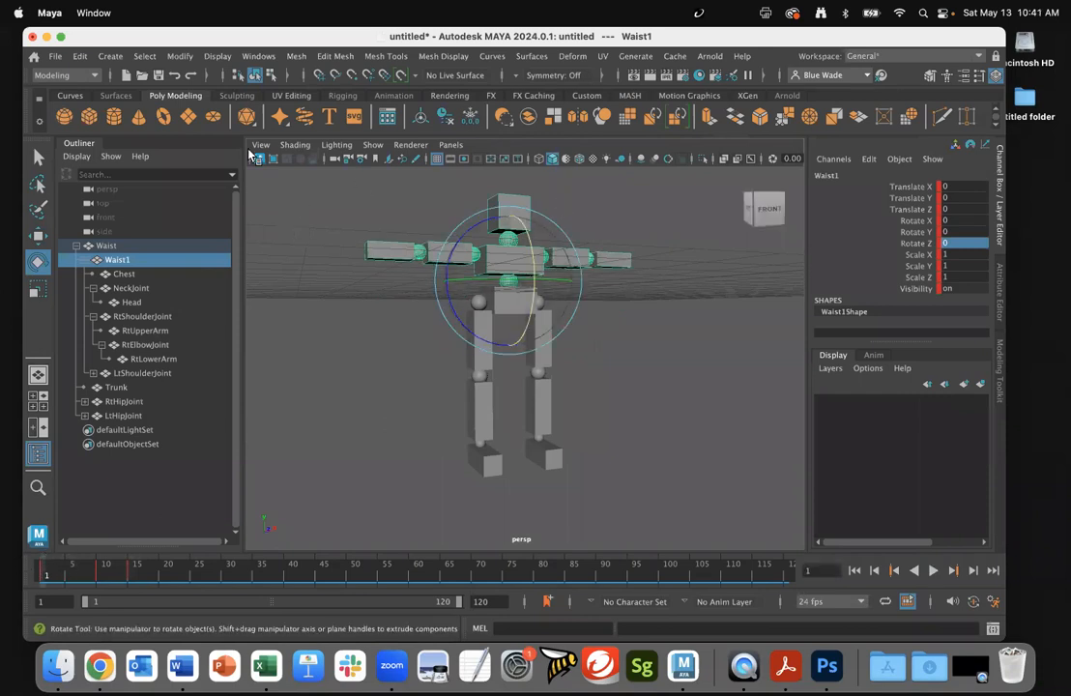
- Save the scene as RobotTest1 in Maya Binary format in the default project's scenes folder
left_click_drag(101, 39, 115, 93)
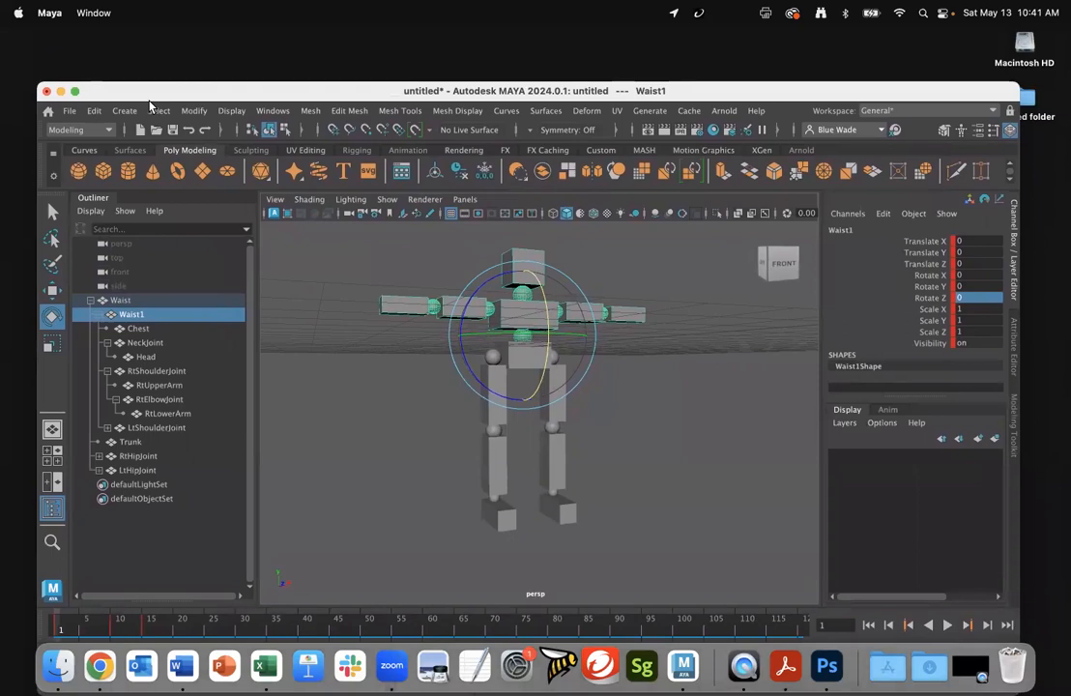
left_click(70, 112)
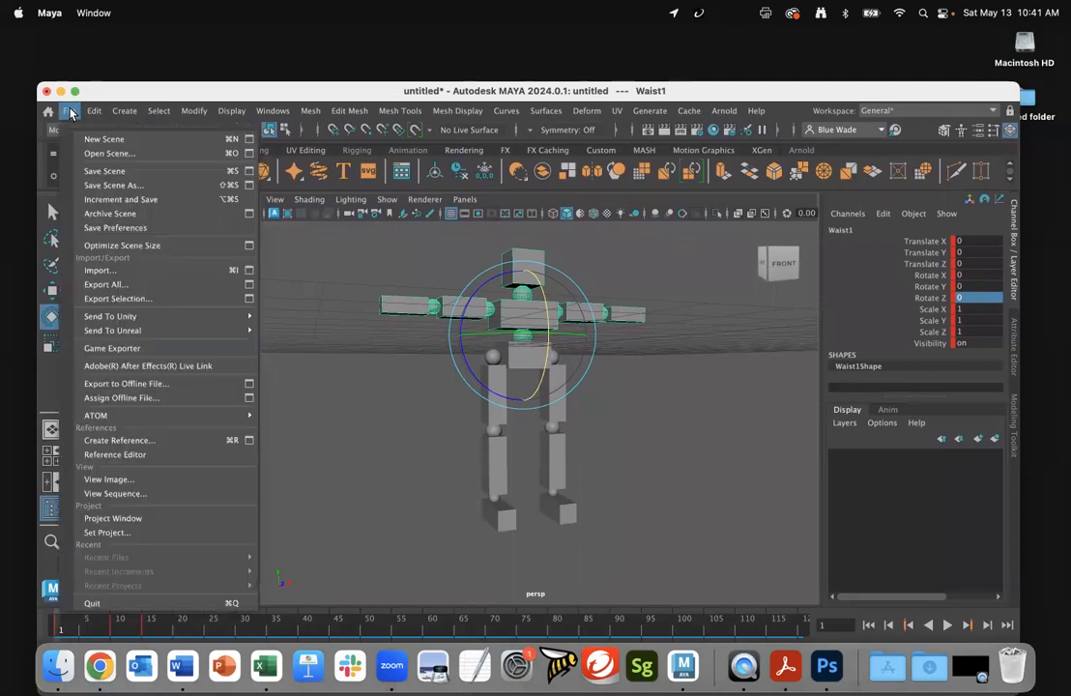
left_click(92, 171)
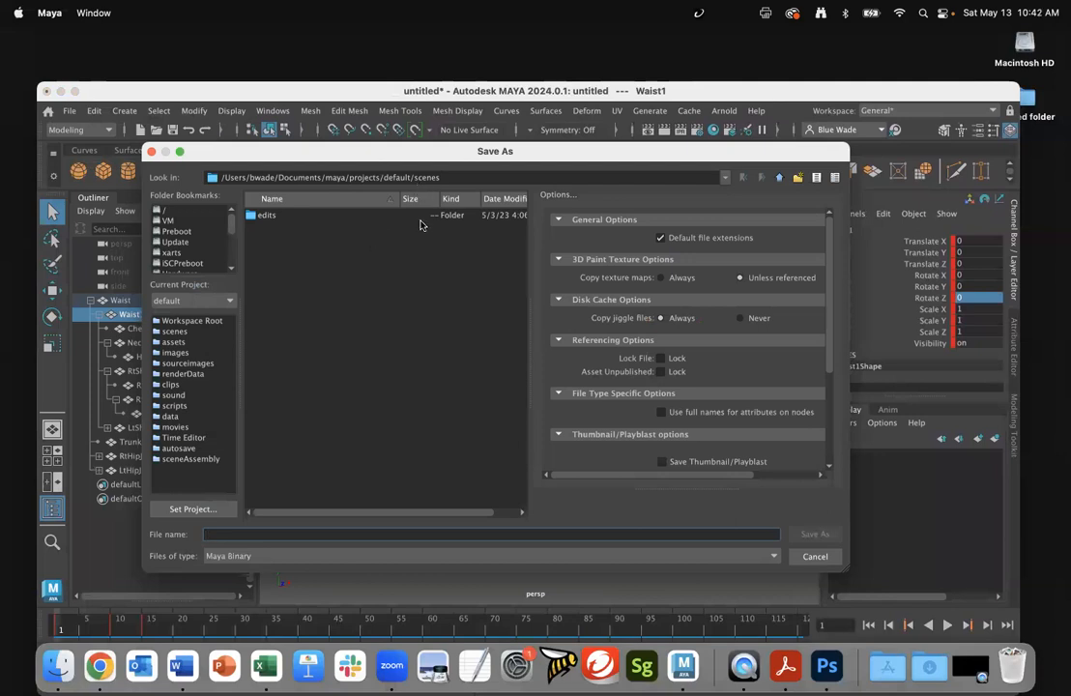
type("Robot")
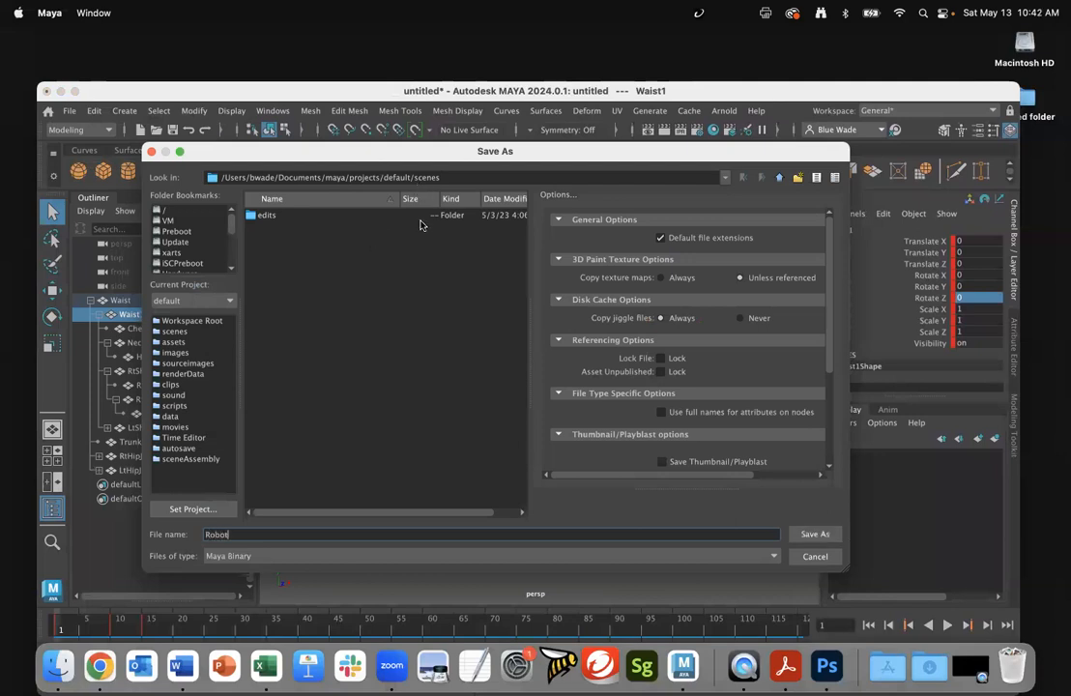
type("Test1")
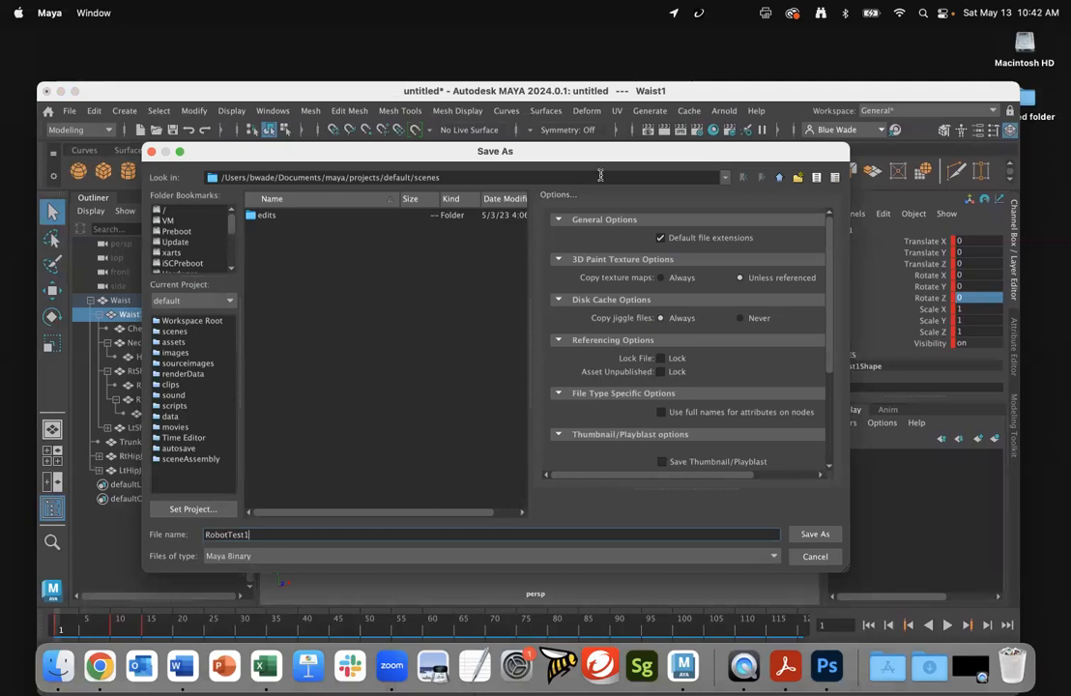
left_click(812, 534)
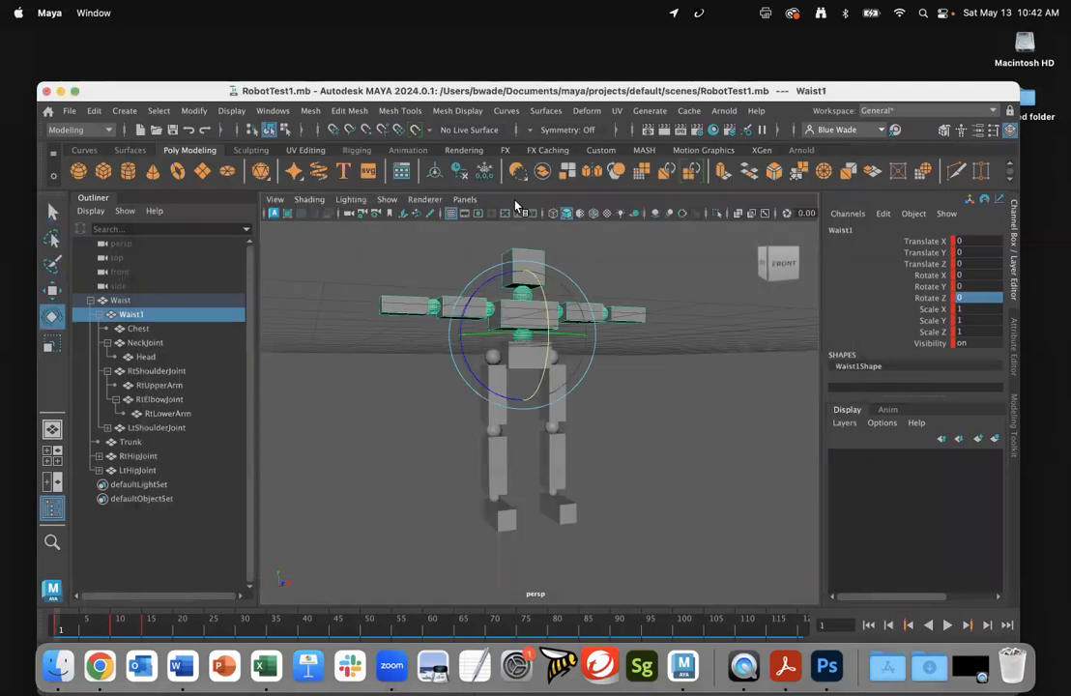
- Switch to Finder and bring the Documents window in front of the Autodesk folder window
left_click(56, 665)
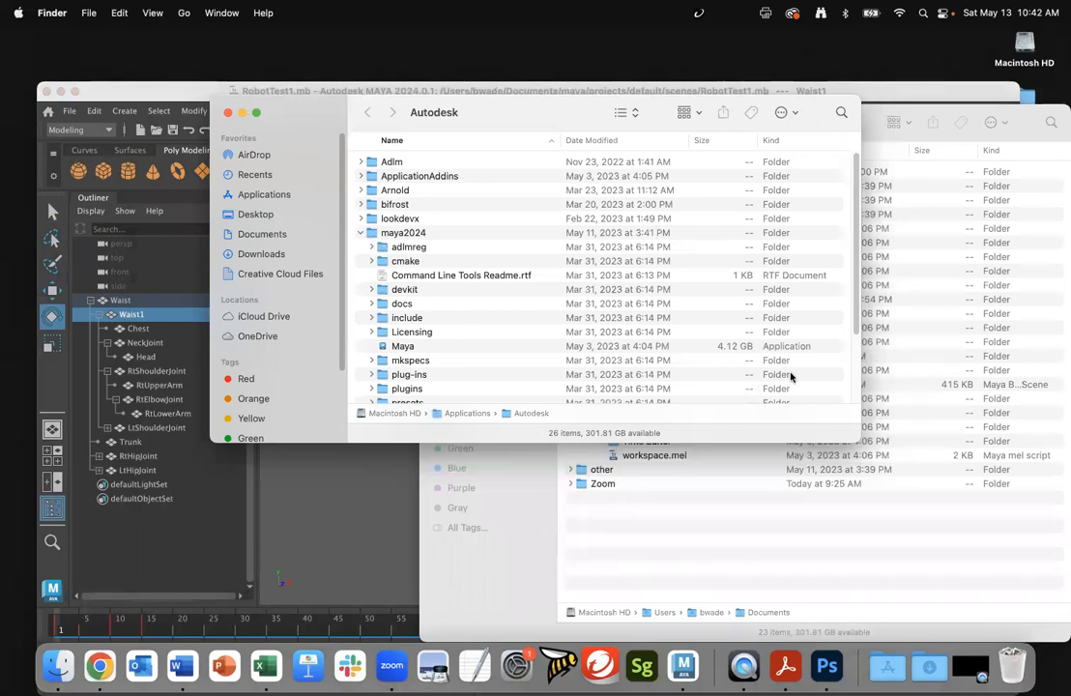
left_click_drag(859, 442, 866, 570)
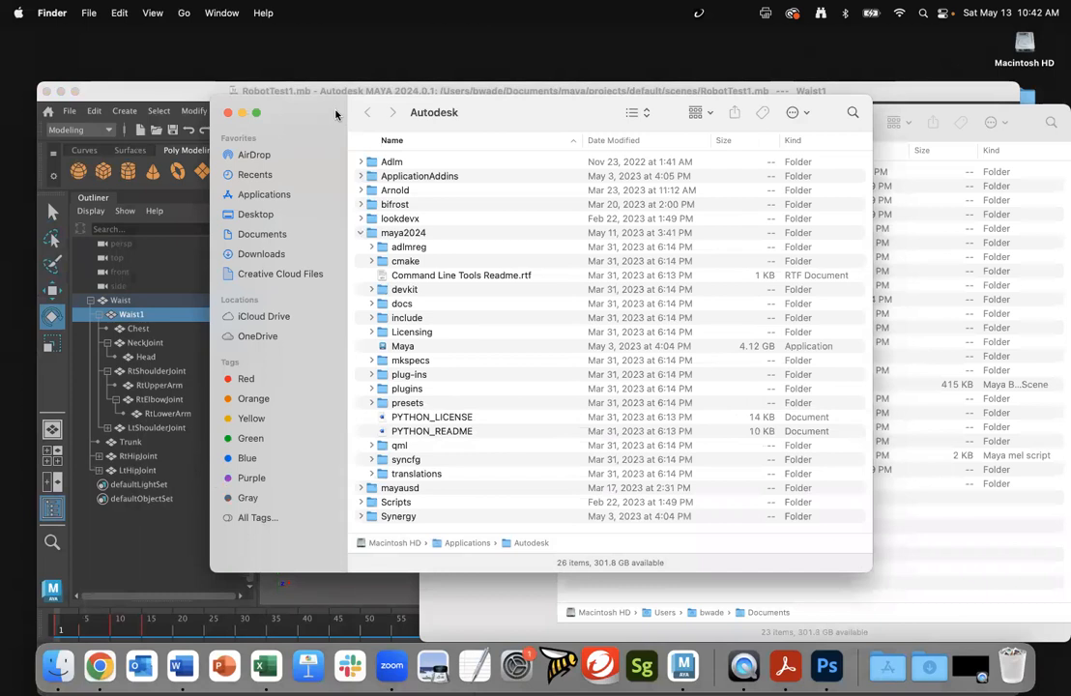
left_click_drag(354, 103, 381, 194)
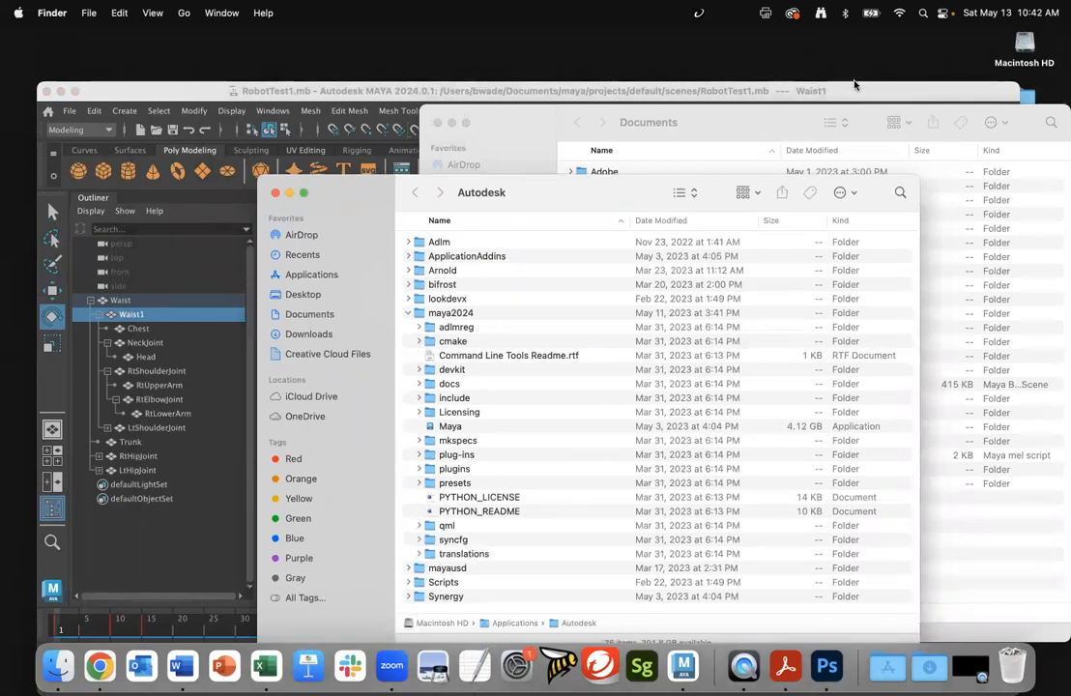
left_click(735, 131)
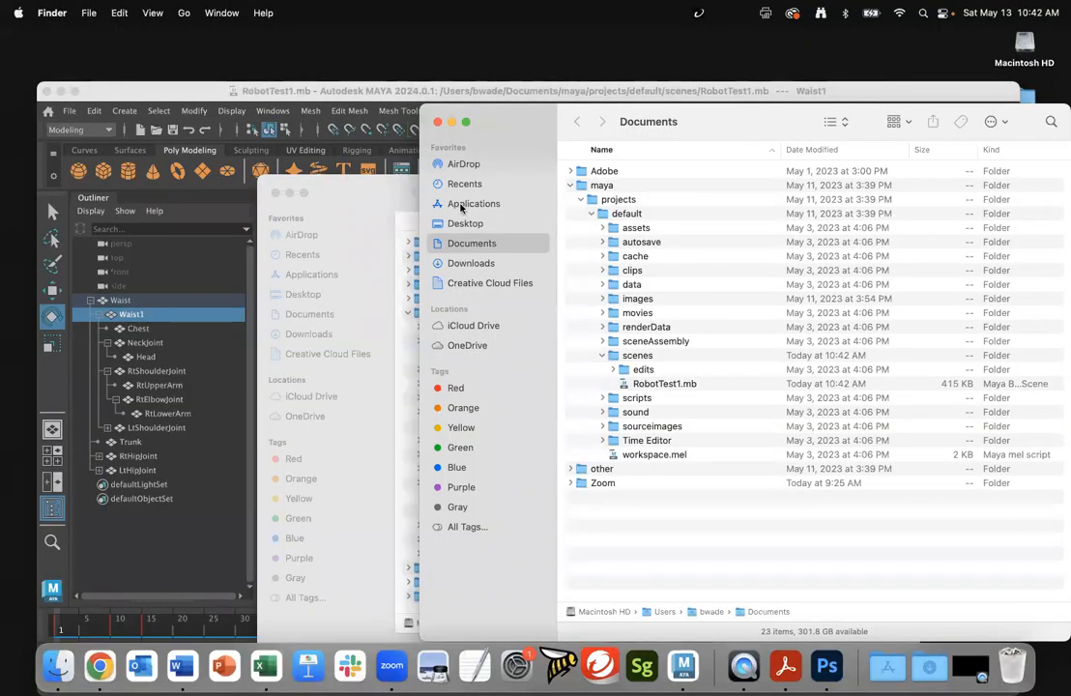
left_click(364, 198)
left_click(711, 136)
- Examine the folder structure of maya/projects/default in Documents, including the scenes folder with the saved RobotTest1.mb
left_click(570, 184)
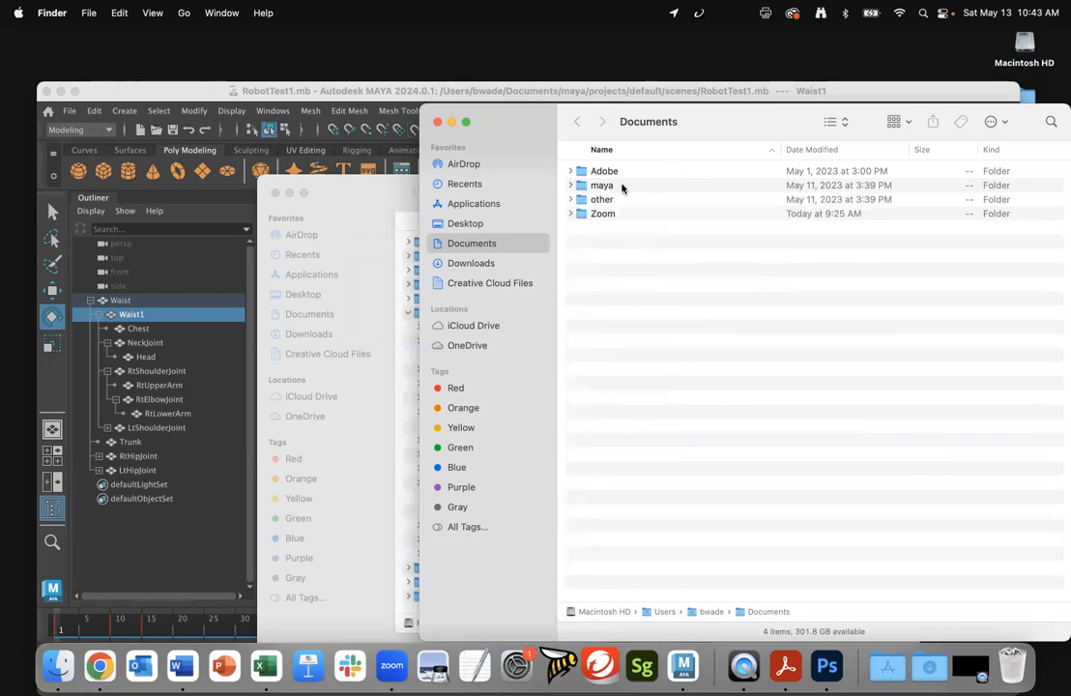
left_click(570, 184)
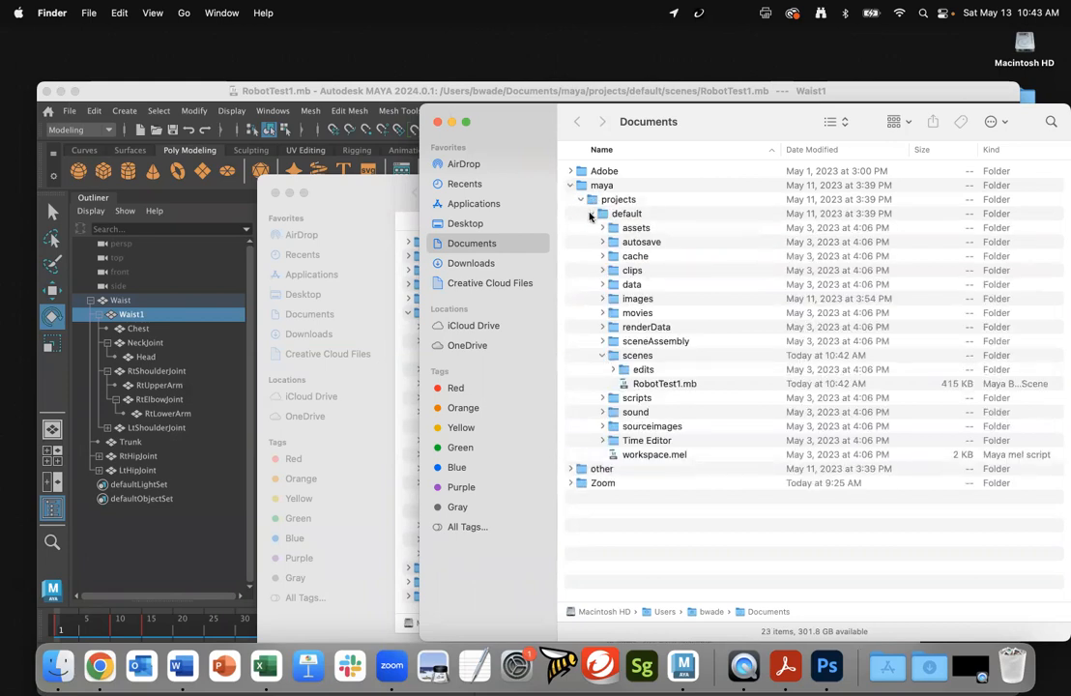
left_click(590, 214)
left_click(580, 199)
left_click(580, 199)
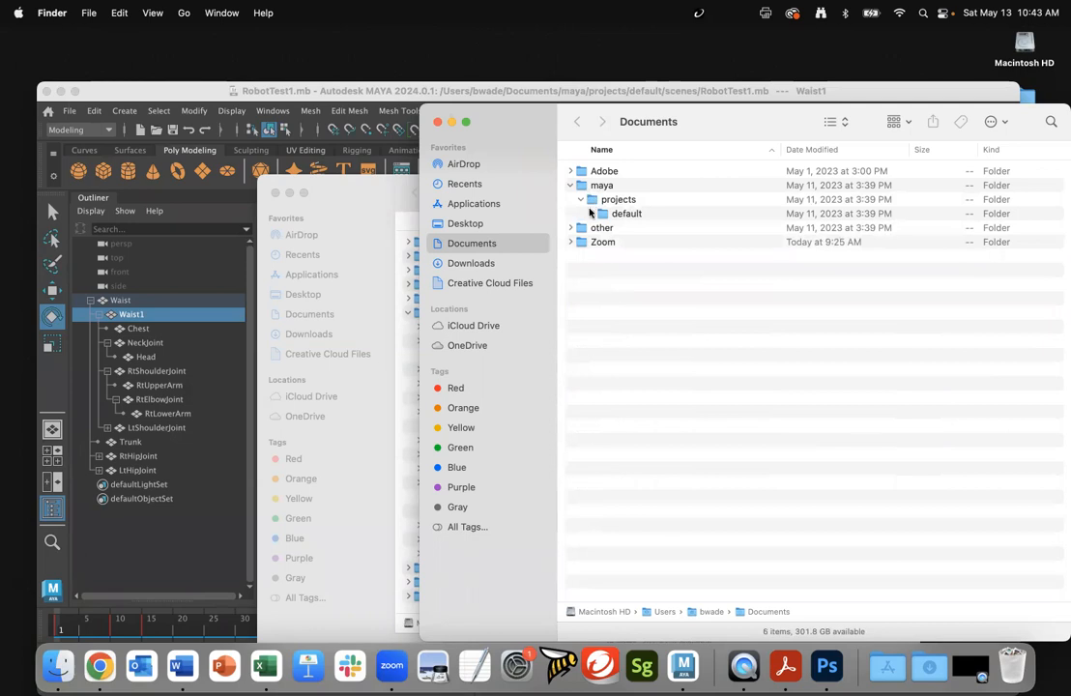
left_click(590, 214)
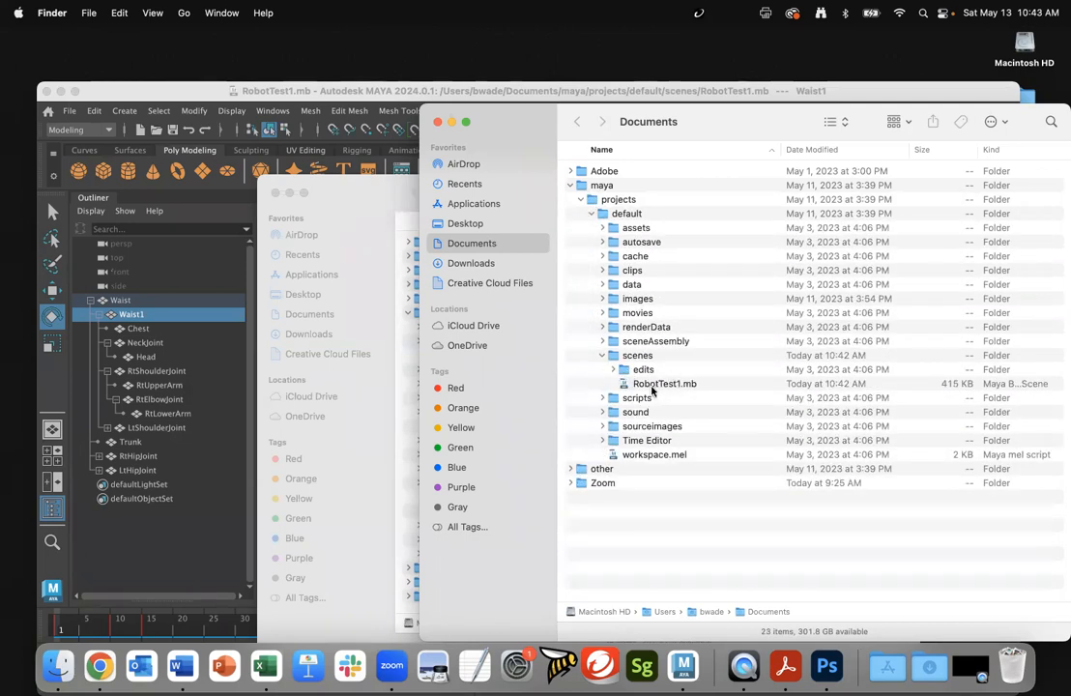
left_click(602, 357)
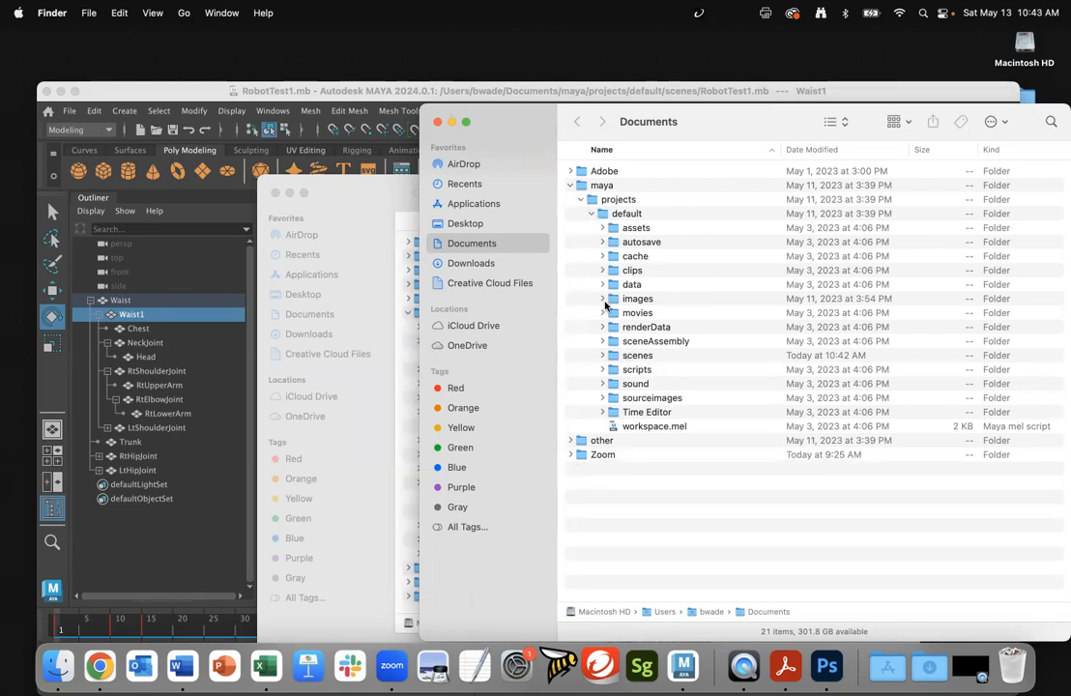
left_click(603, 355)
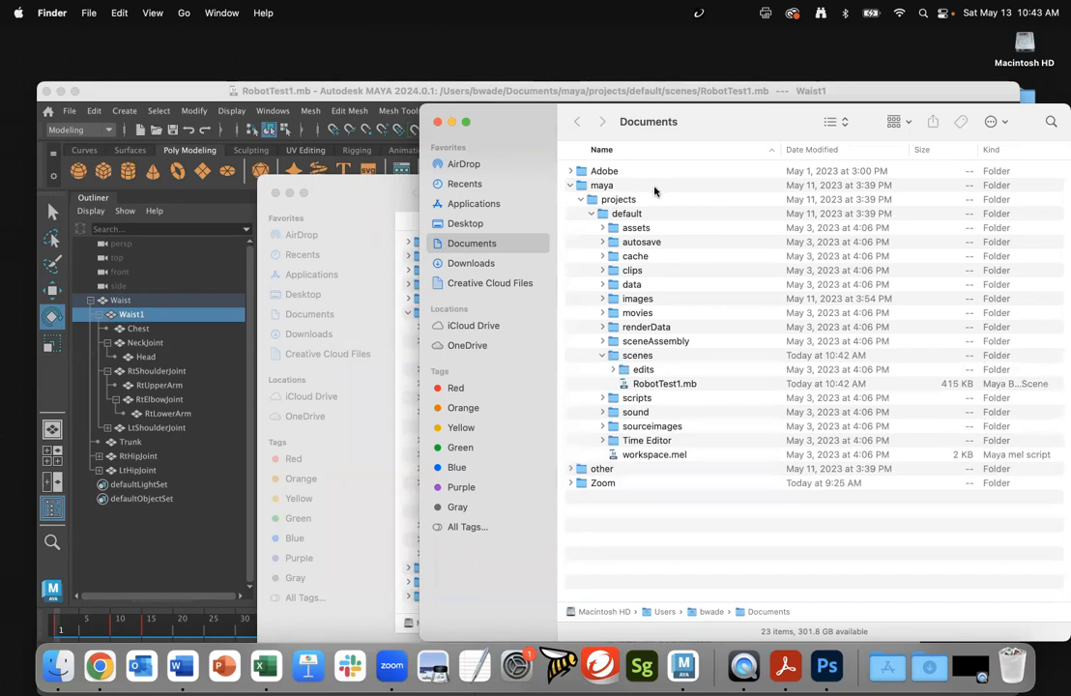
left_click(589, 213)
left_click(589, 214)
- Switch back to Maya and start a new project in the Project Window
left_click(353, 92)
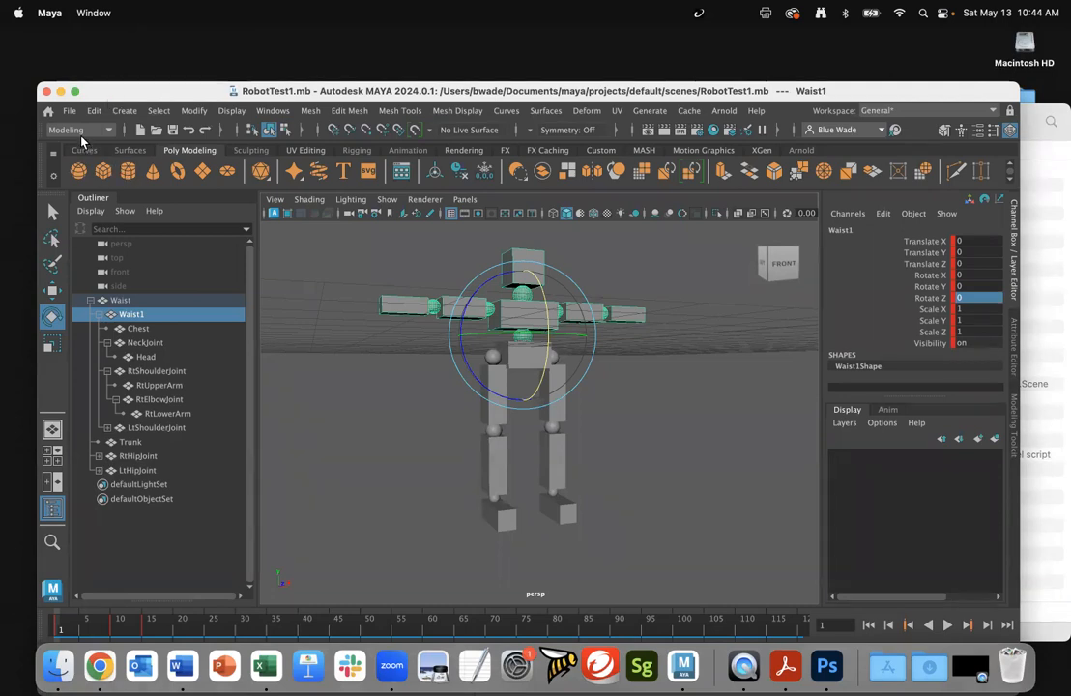
left_click(75, 112)
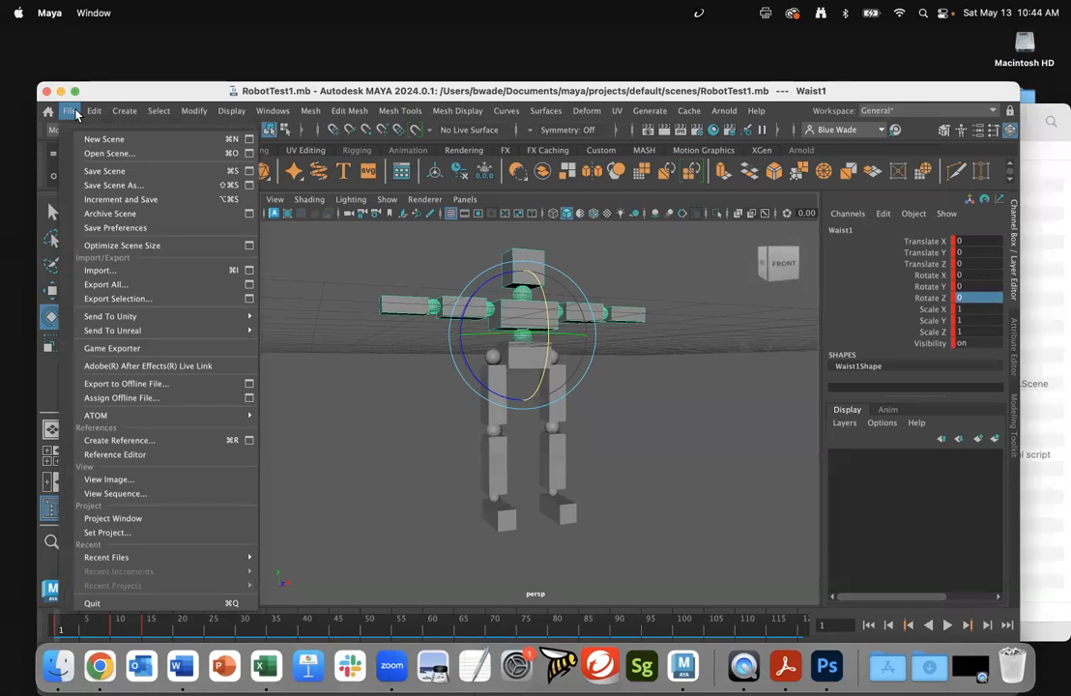
left_click(123, 521)
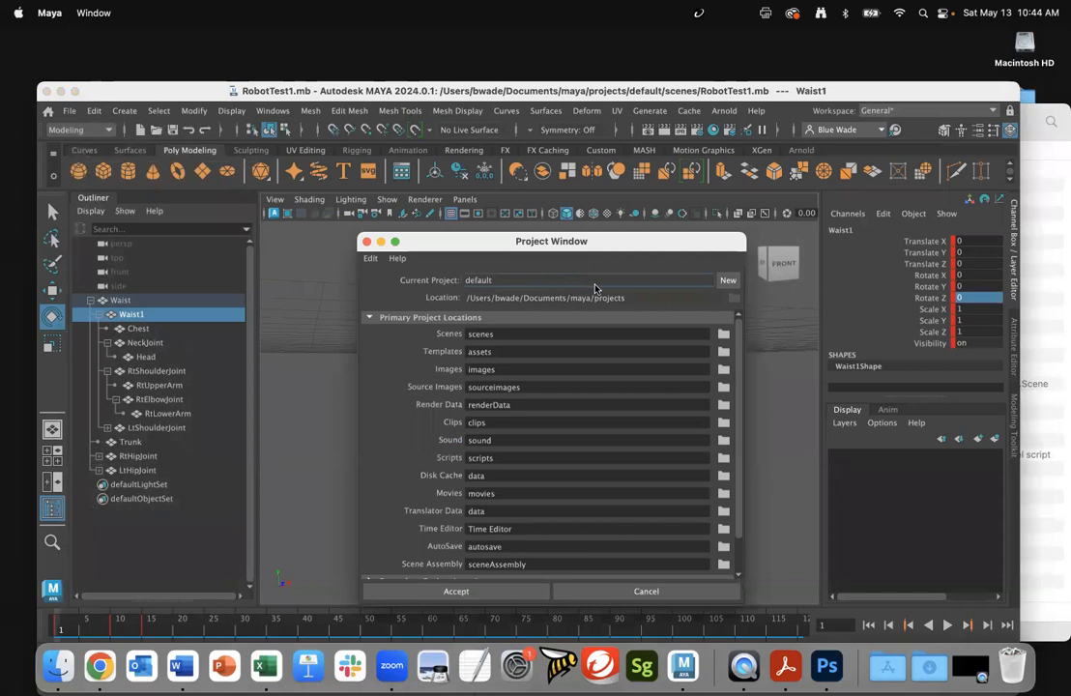
left_click(729, 280)
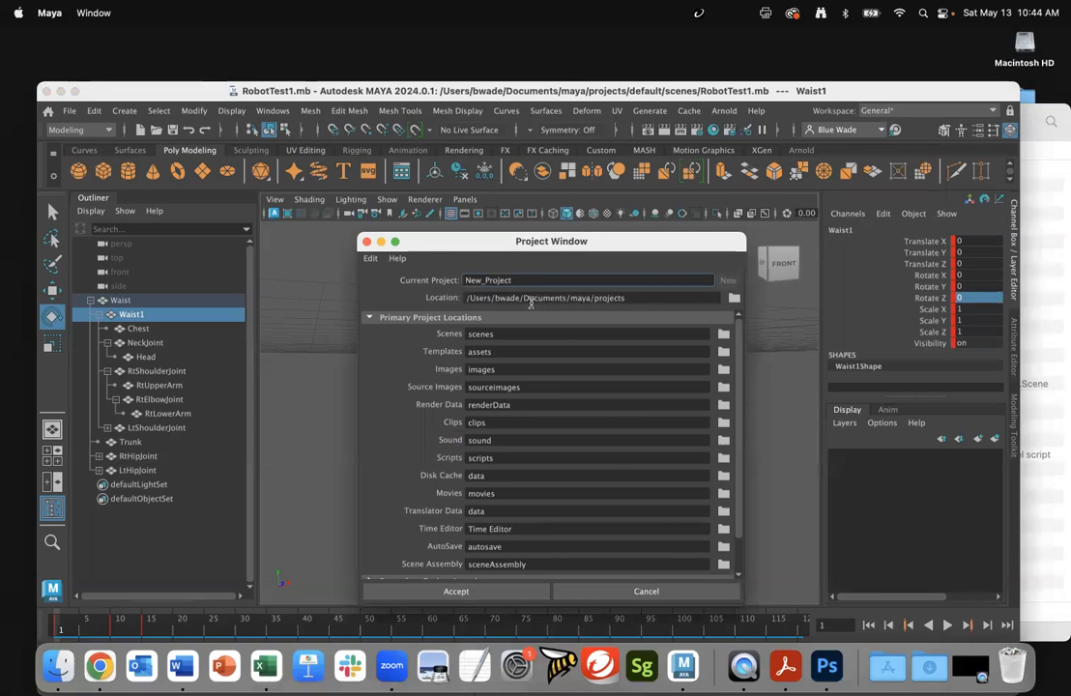
- Set the new project's location to the Desktop folder
left_click(734, 299)
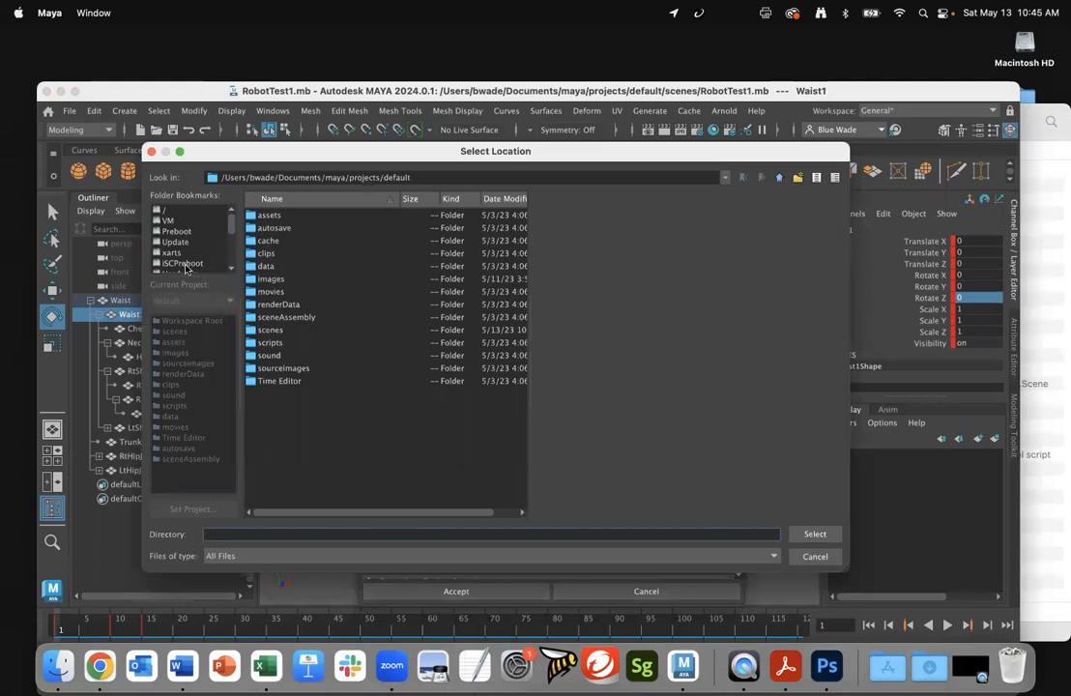
scroll(189, 263, "down", 3)
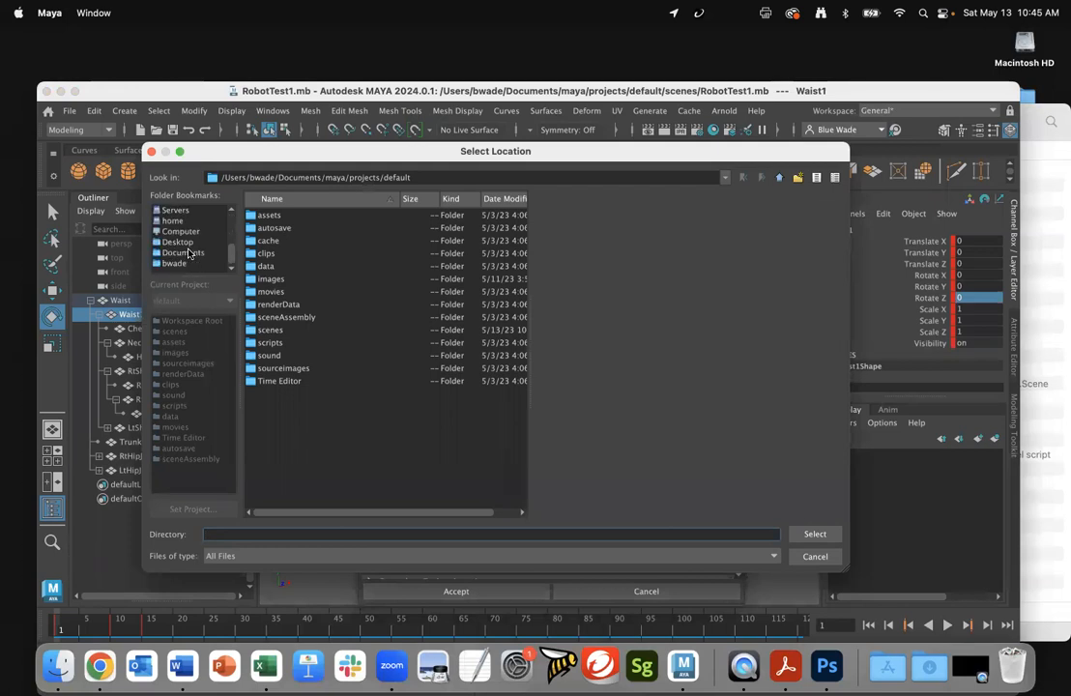
left_click(178, 241)
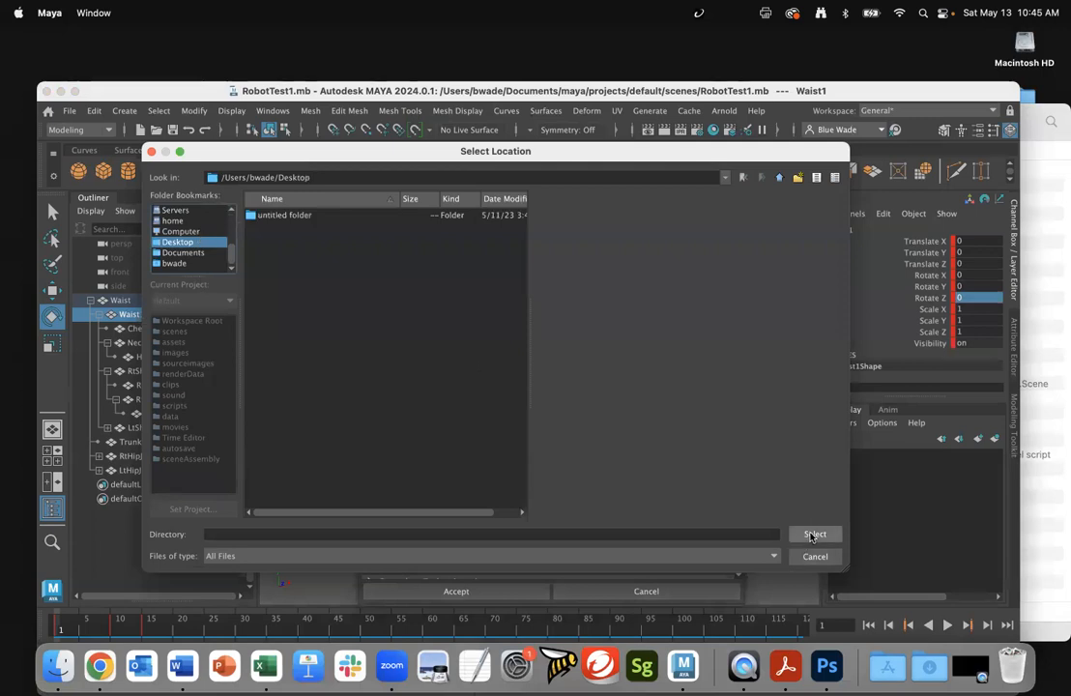
left_click(813, 533)
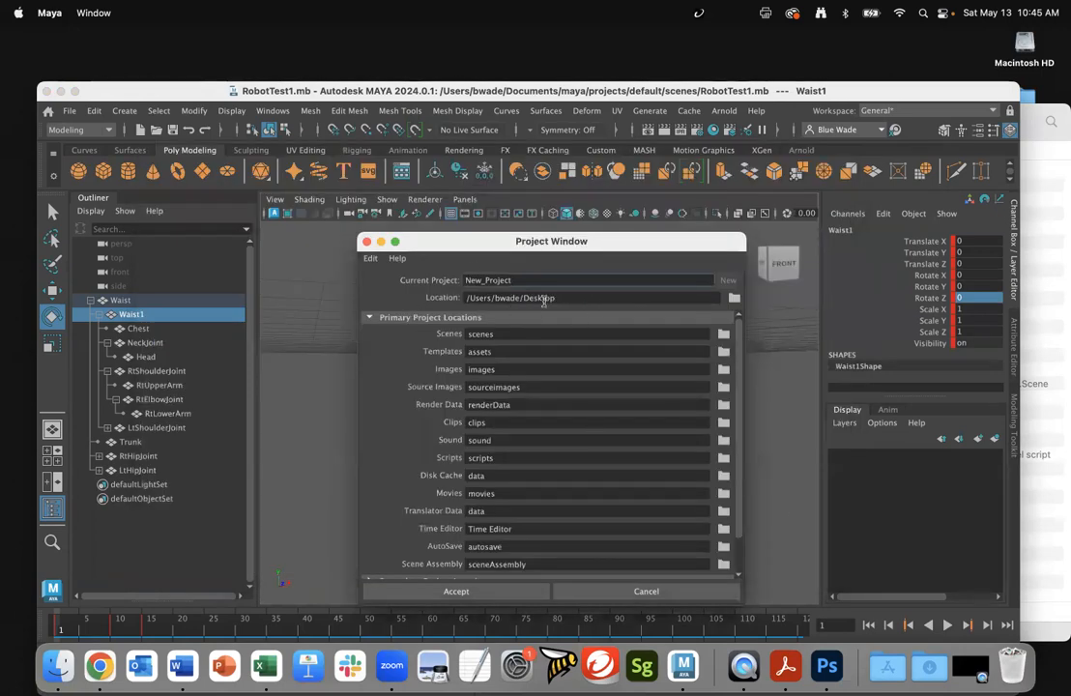
- Name the project BW_Robot_Project, enlarge the Project Window to show all location sections, and create the project
left_click_drag(478, 280, 463, 280)
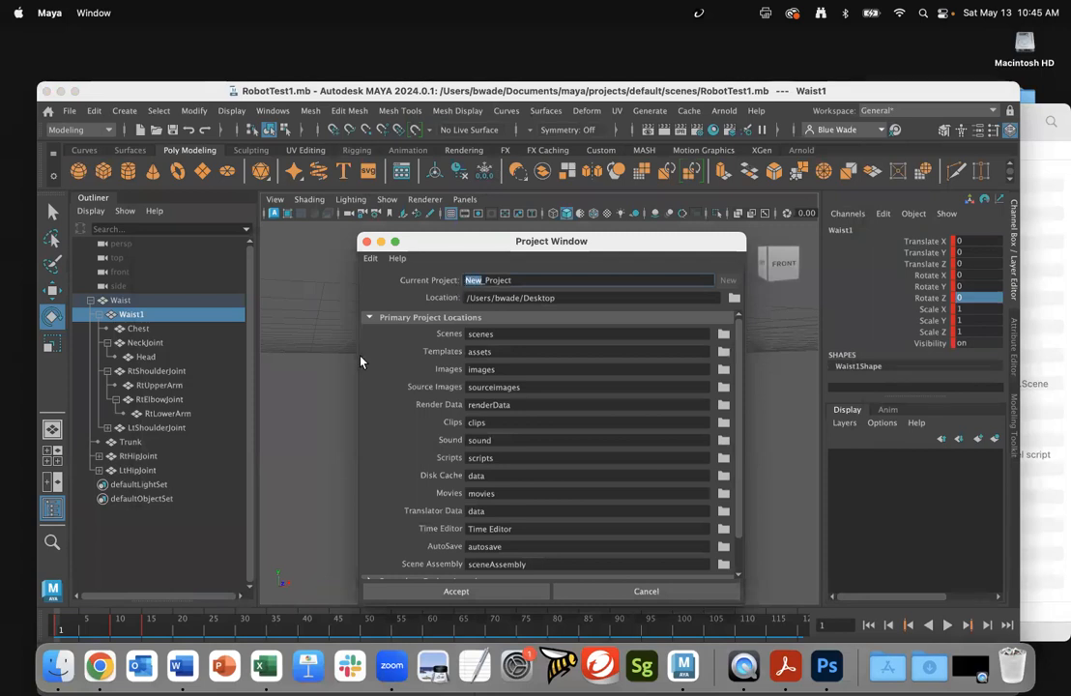
type("R")
type("obot")
type("BW")
type("_")
left_click_drag(588, 239, 549, 164)
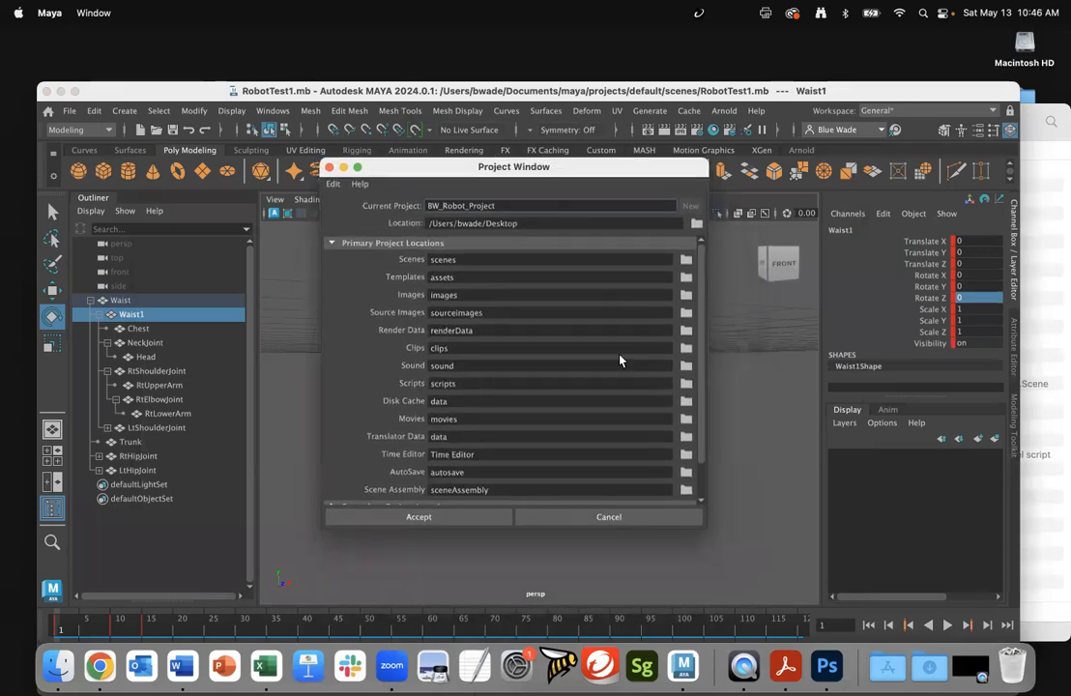
left_click_drag(706, 523, 733, 596)
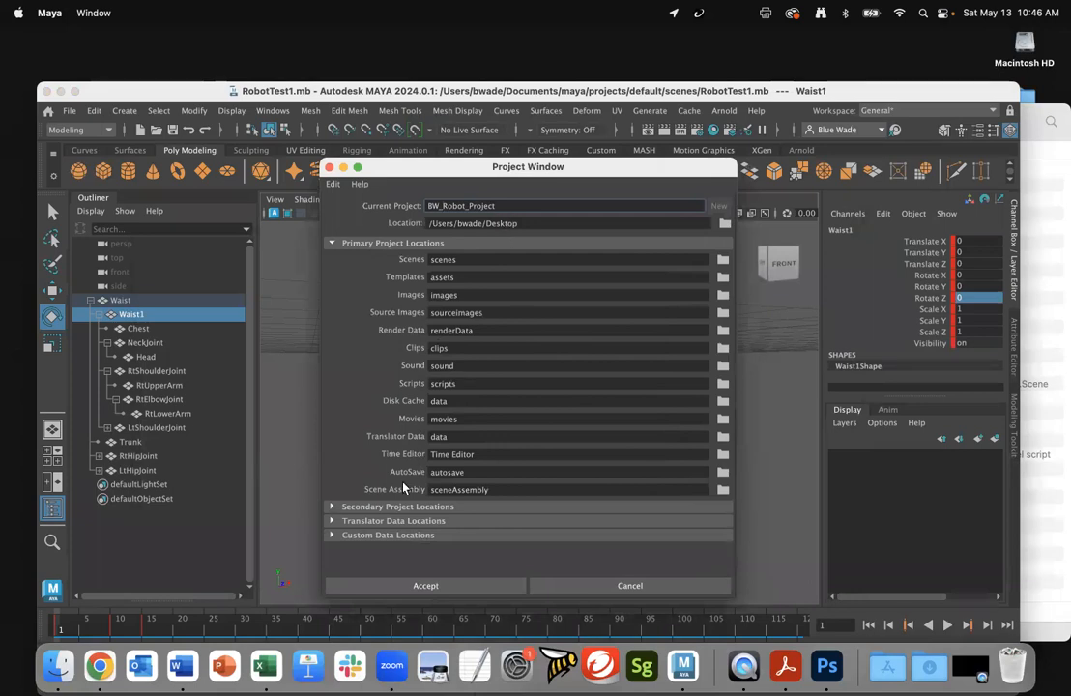
left_click(446, 586)
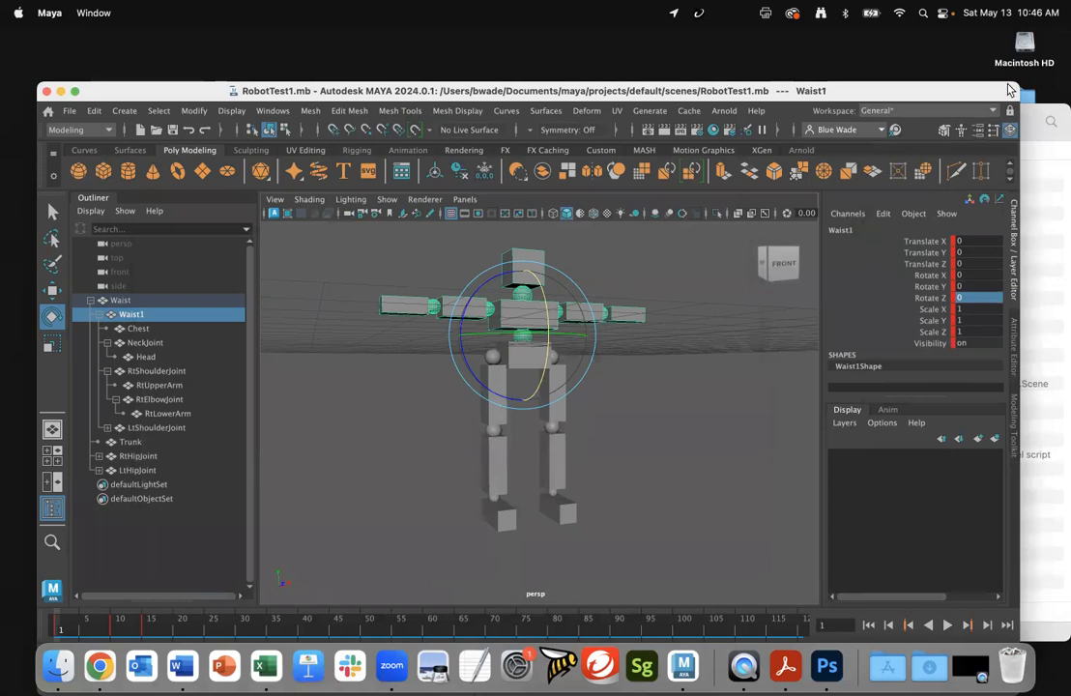
- Switch to Finder, open the BW_Robot_Project folder on the desktop and expand its scenes folder to inspect the contents
left_click_drag(848, 90, 757, 90)
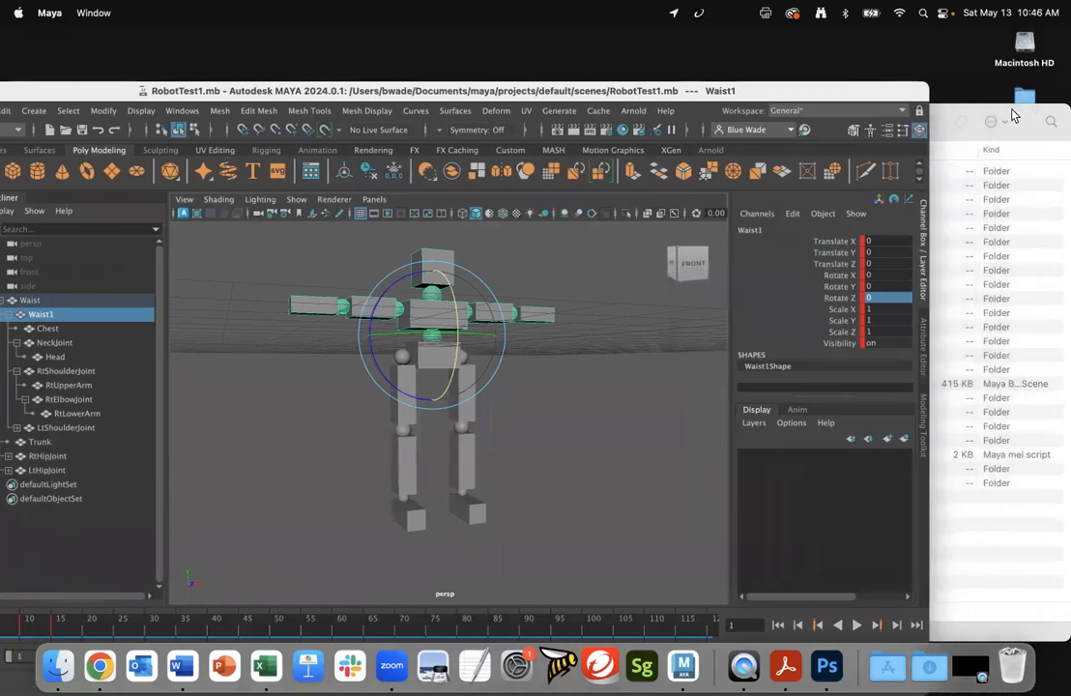
left_click(1000, 118)
left_click(1012, 108)
left_click_drag(1021, 118, 1026, 275)
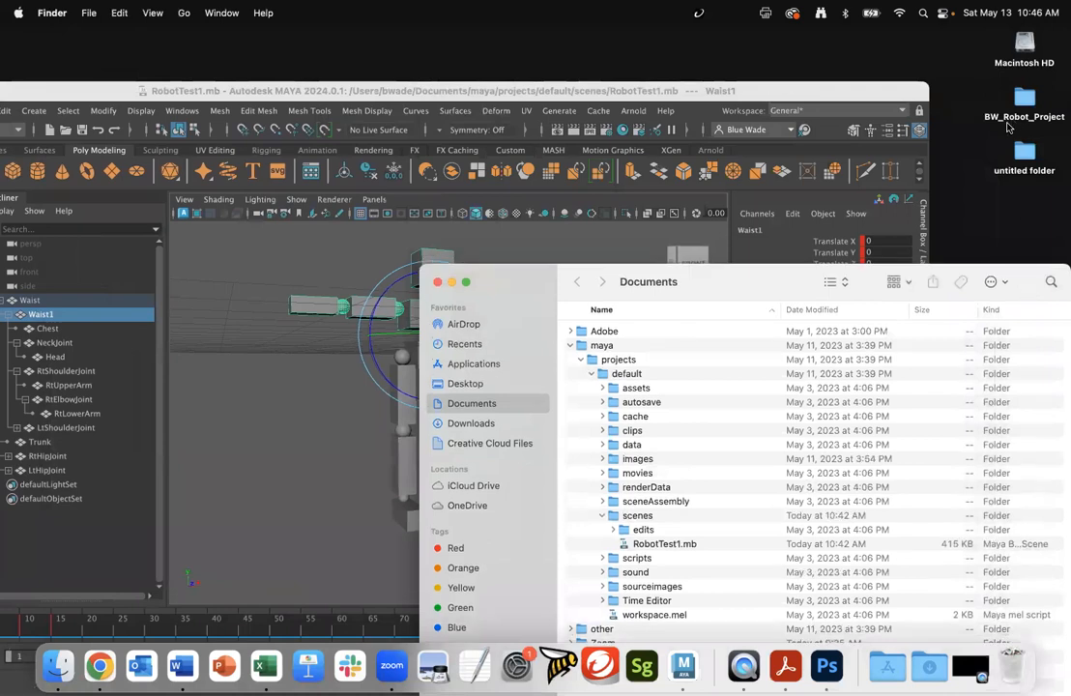
double_click(1027, 123)
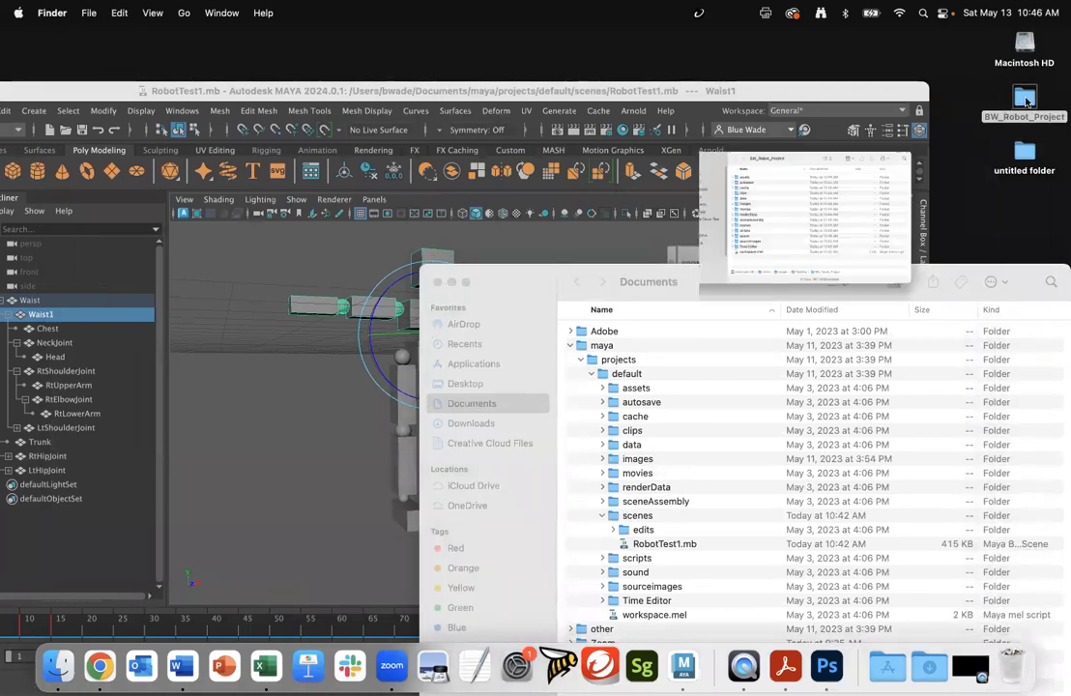
left_click_drag(174, 225, 110, 316)
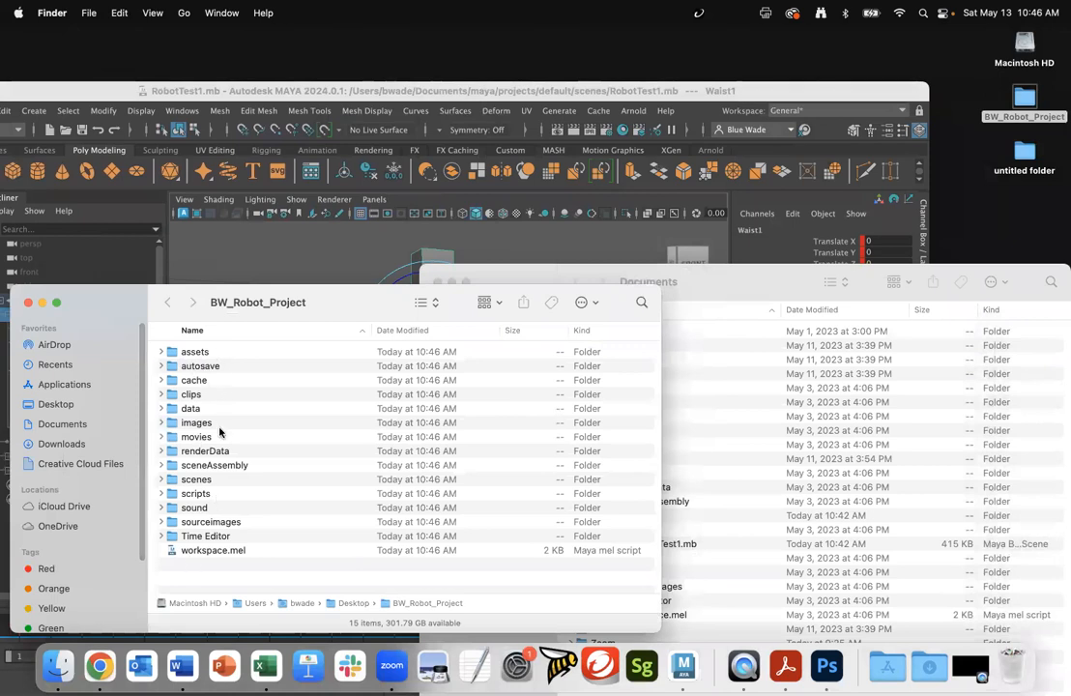
left_click(161, 482)
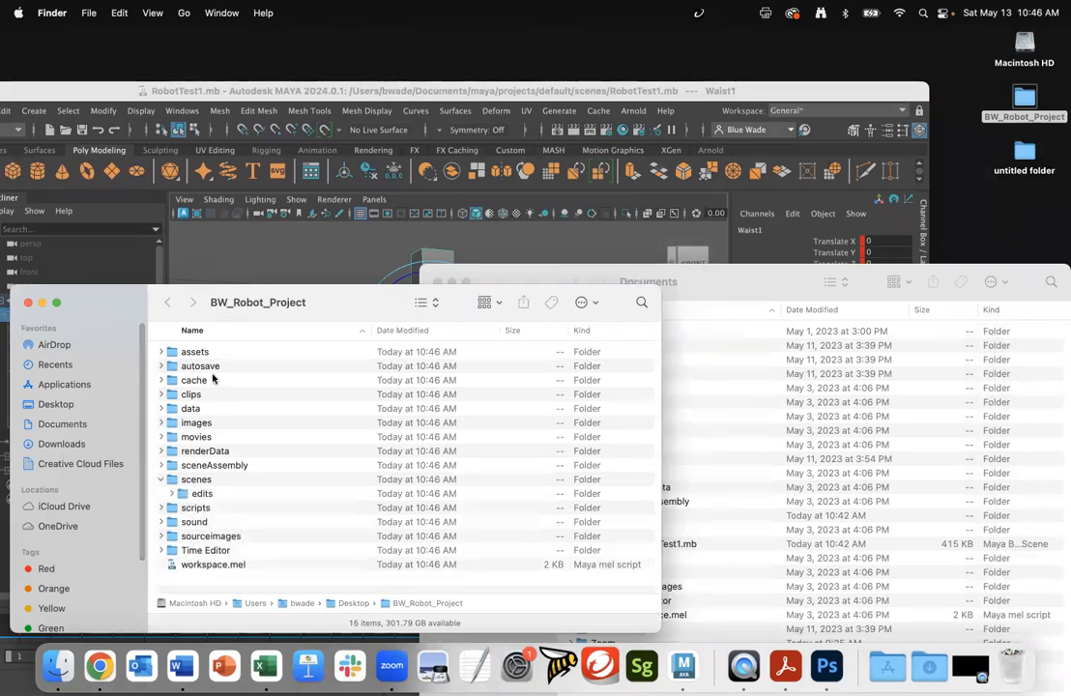
- Close the BW_Robot_Project folder window, switch back to Maya and move its window fully into view
left_click_drag(326, 299, 401, 181)
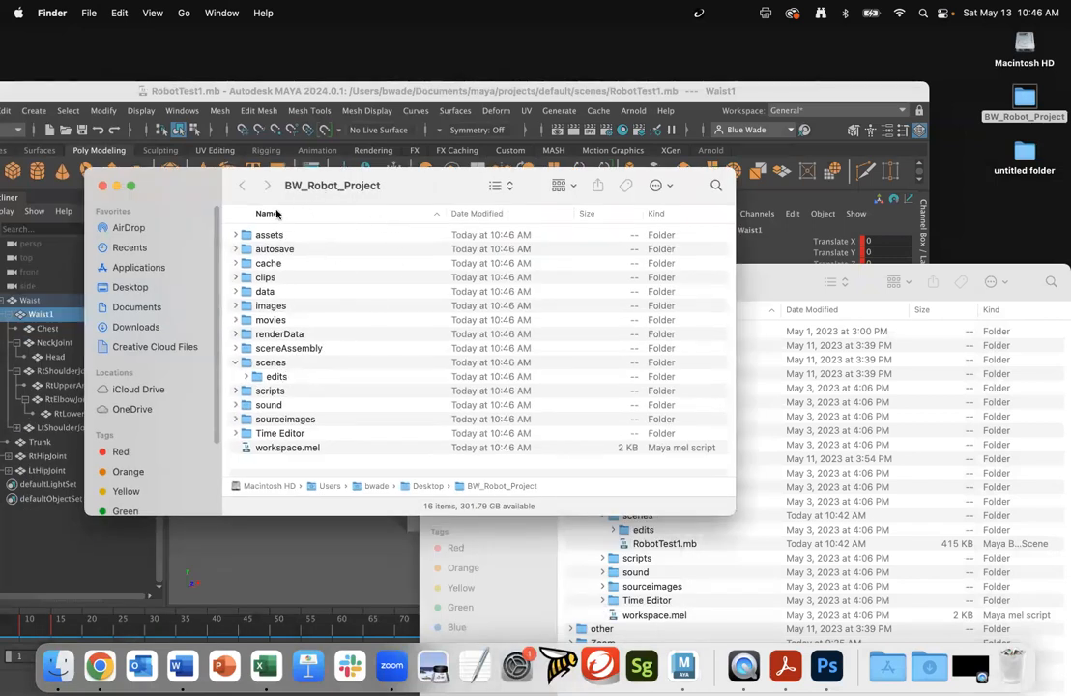
left_click(100, 188)
left_click_drag(101, 88, 216, 92)
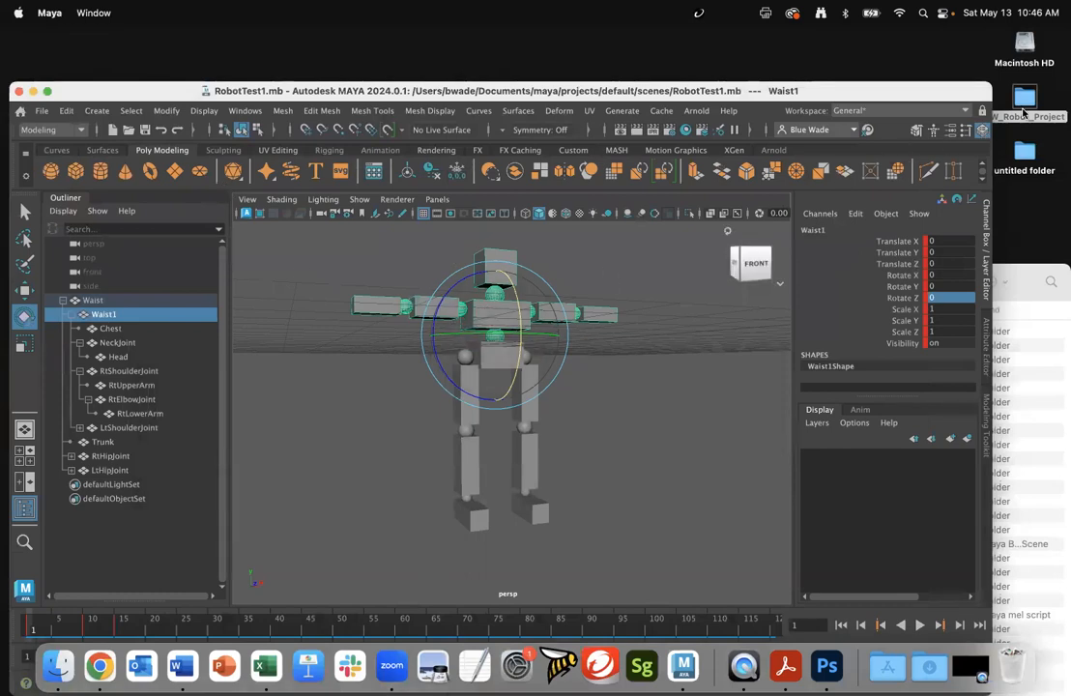
- Set the current Maya project to the BW_Robot_Project folder on the Desktop
left_click(42, 110)
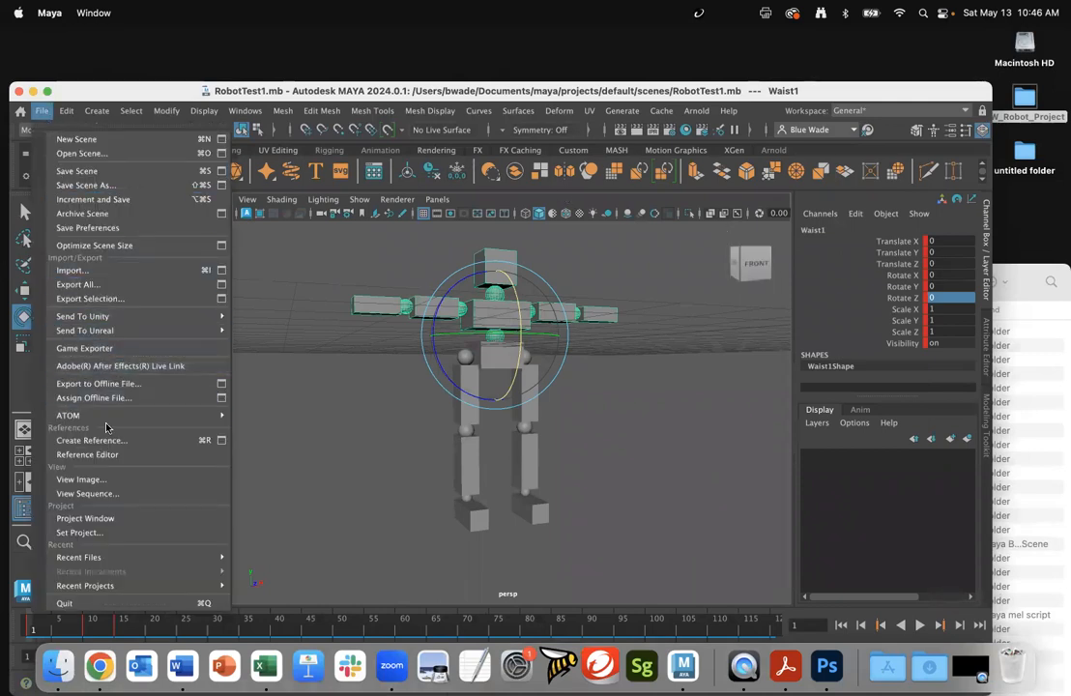
left_click(101, 538)
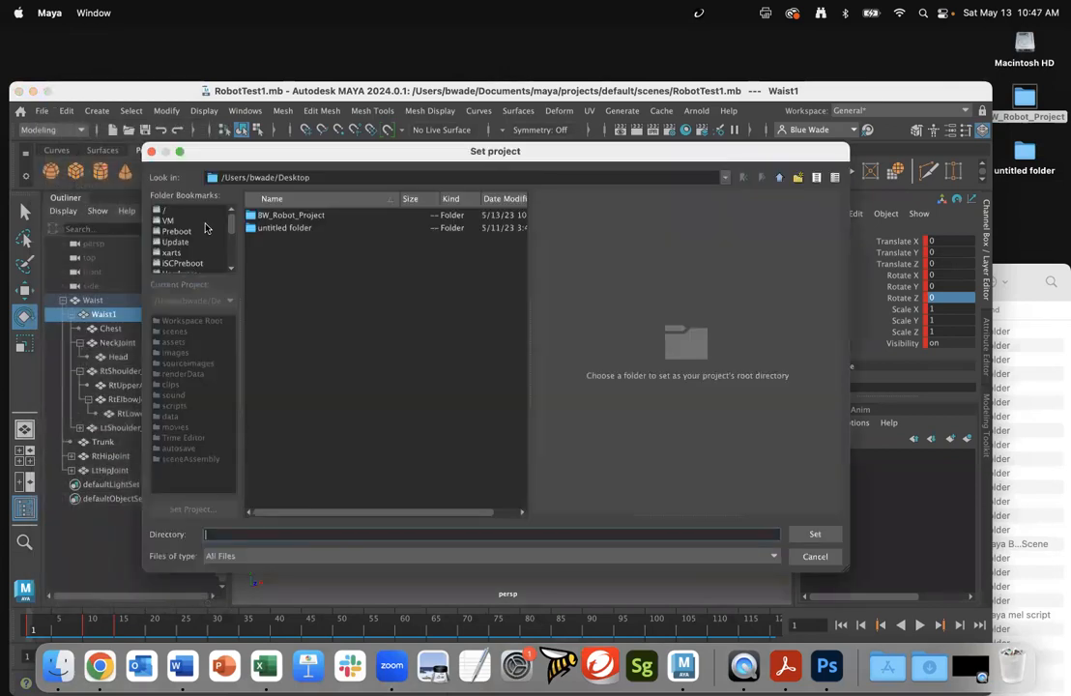
left_click(291, 216)
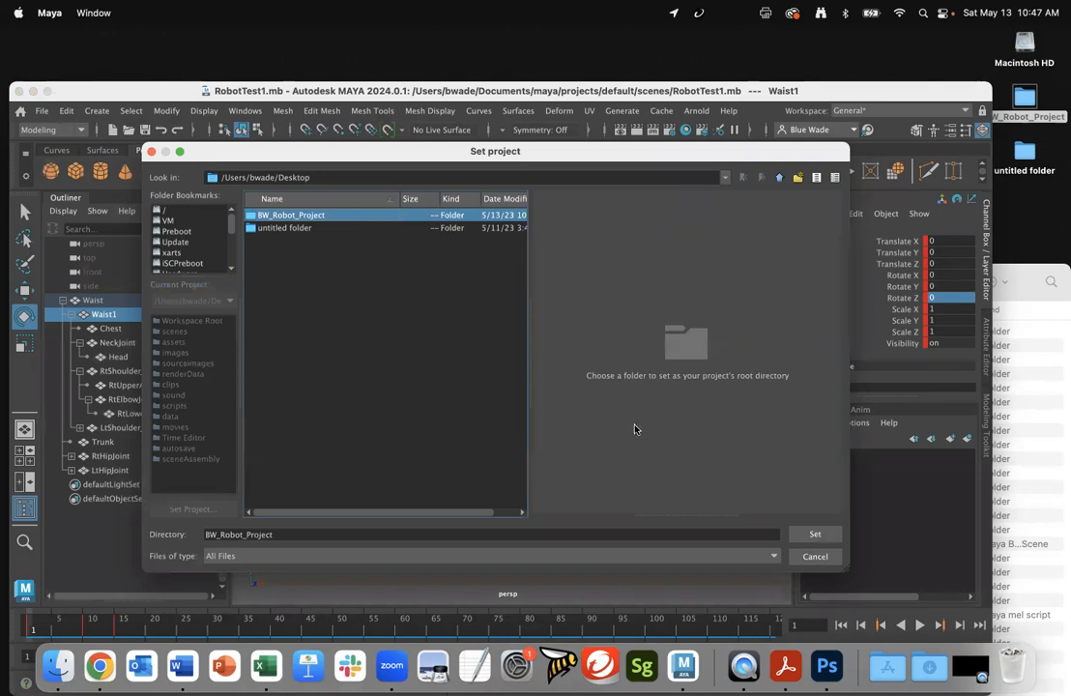
left_click(816, 535)
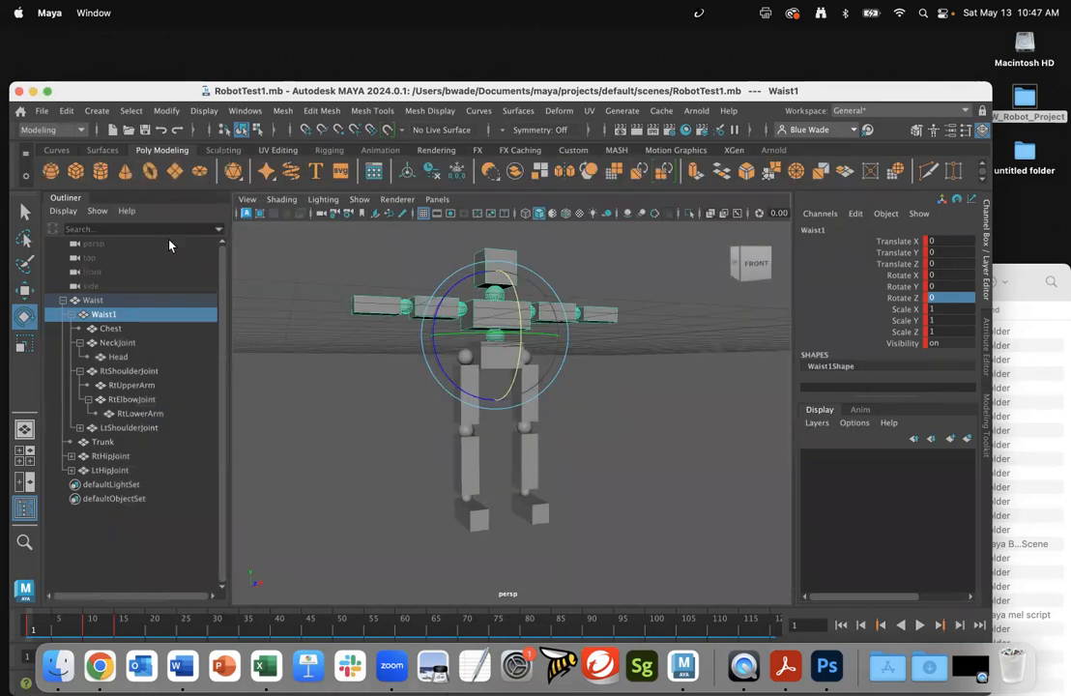
- Save a copy of the scene as RobotTest1.mb, Maya Binary, in the BW_Robot_Project scenes folder
left_click(40, 111)
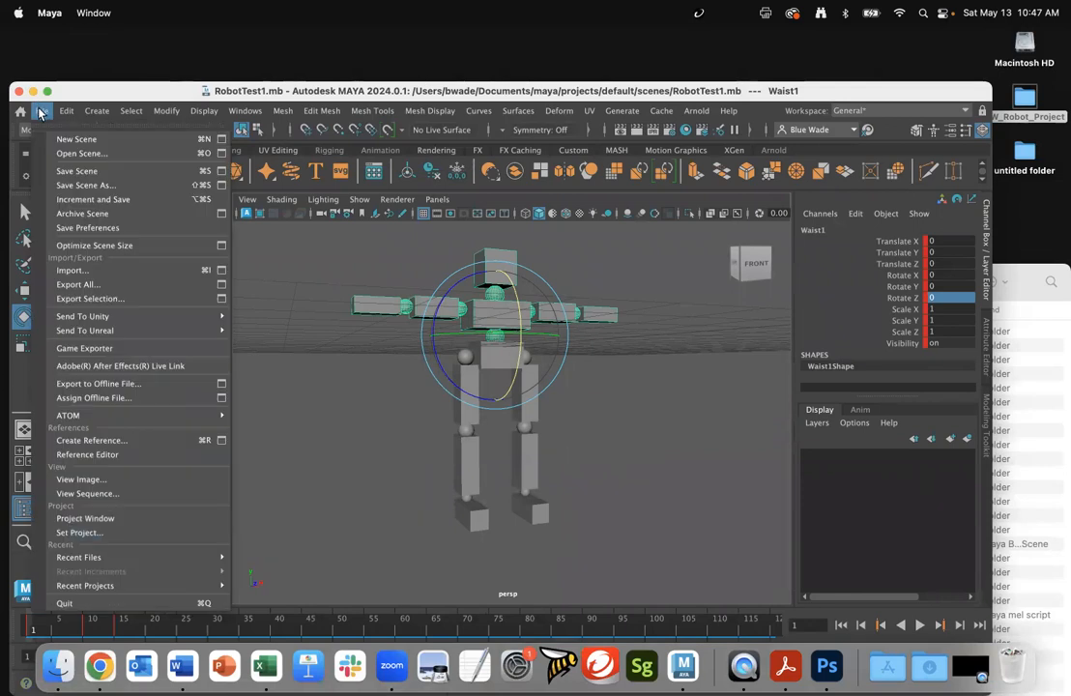
left_click(40, 113)
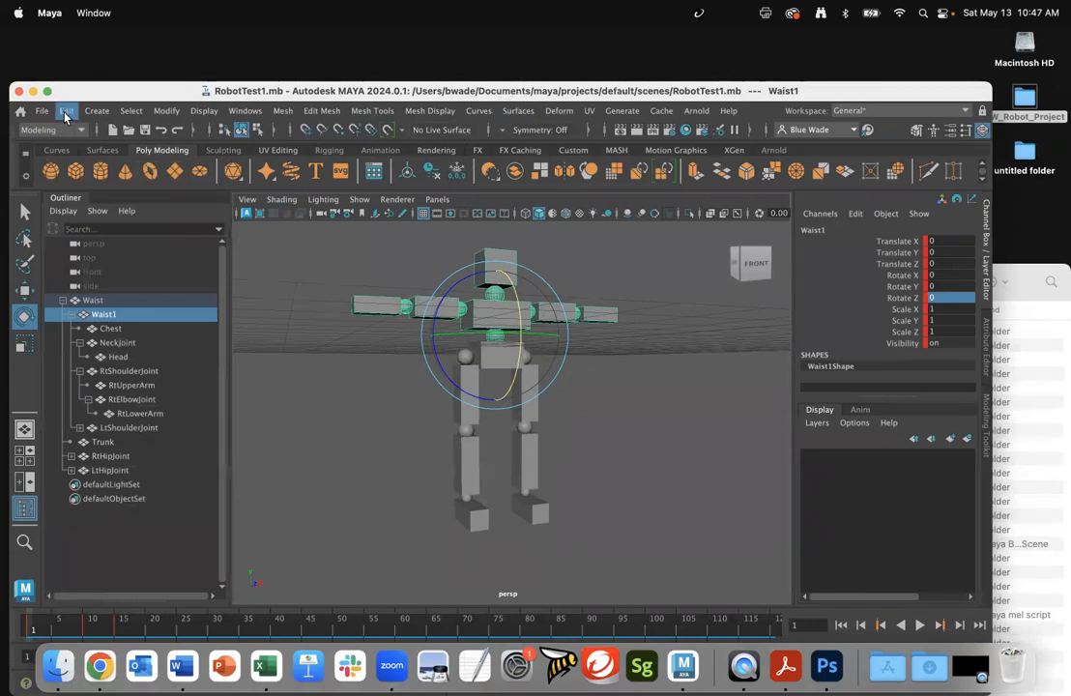
left_click(42, 111)
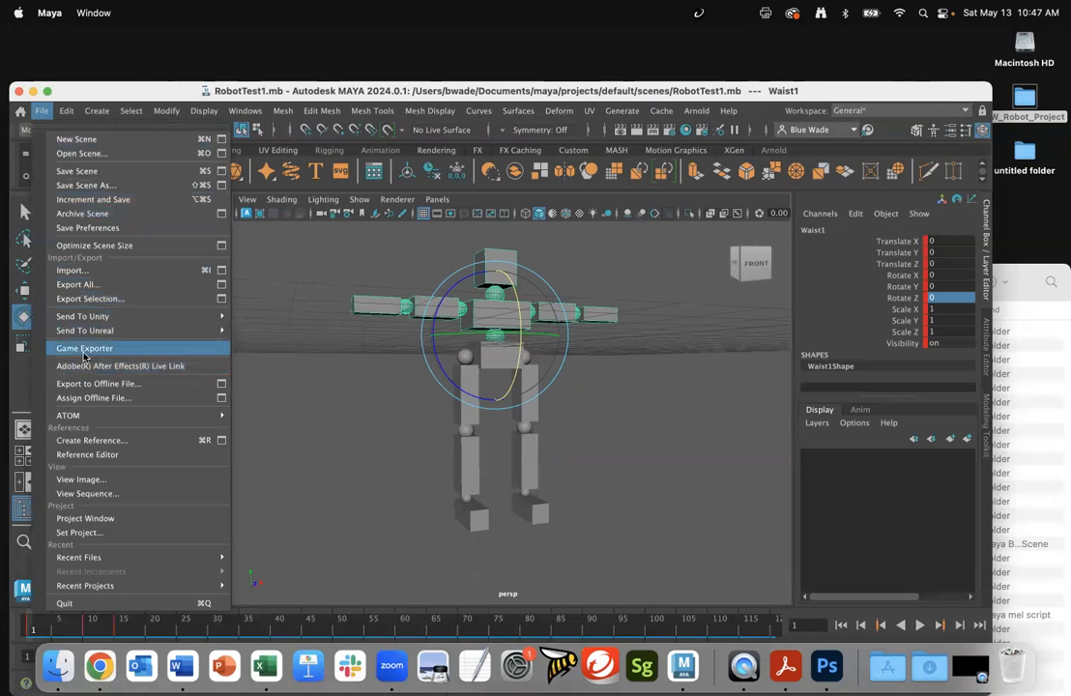
left_click(70, 184)
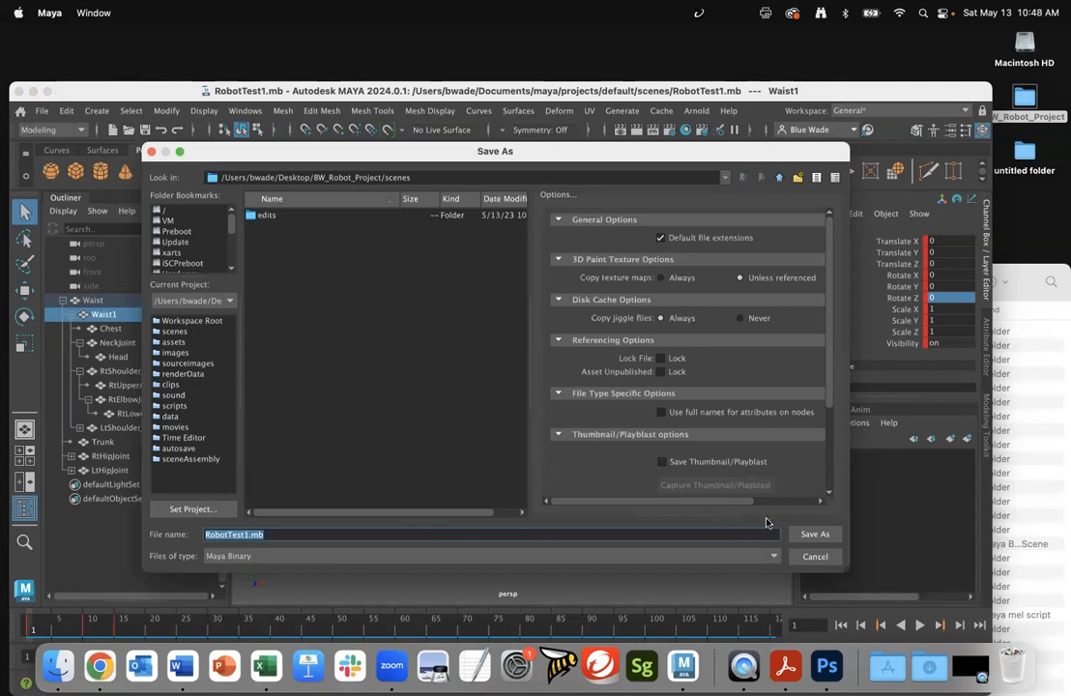
left_click(815, 533)
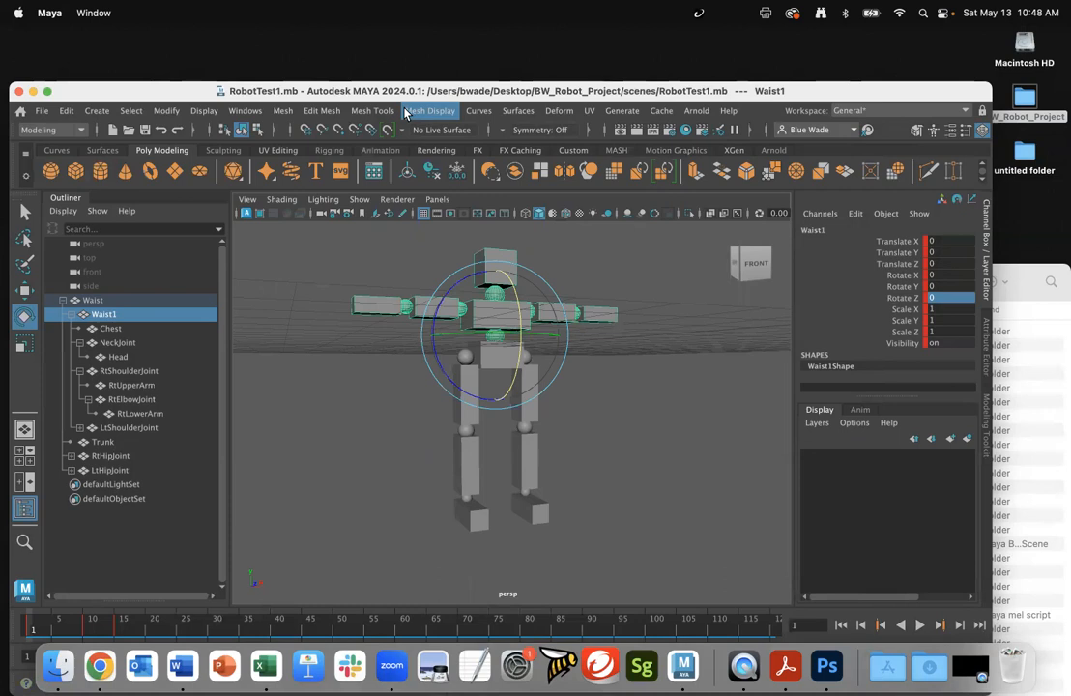
- Switch to Finder, collapse and re-expand the maya folder in Documents to inspect the default project, and return to Maya
left_click(1023, 273)
left_click_drag(1023, 272, 940, 181)
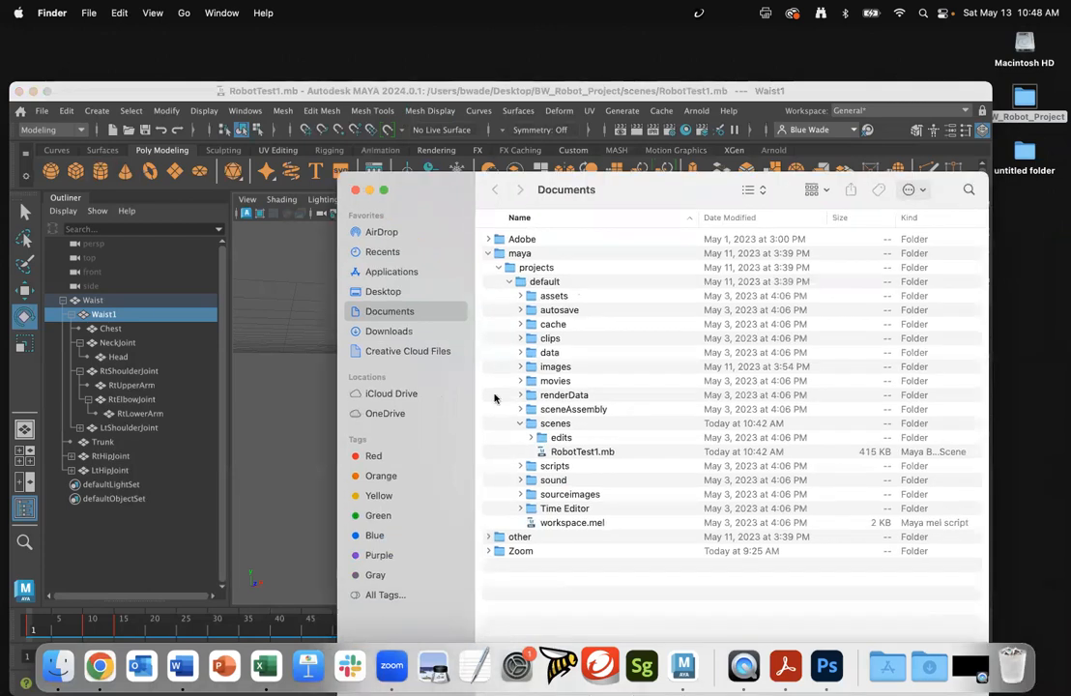
left_click(488, 253)
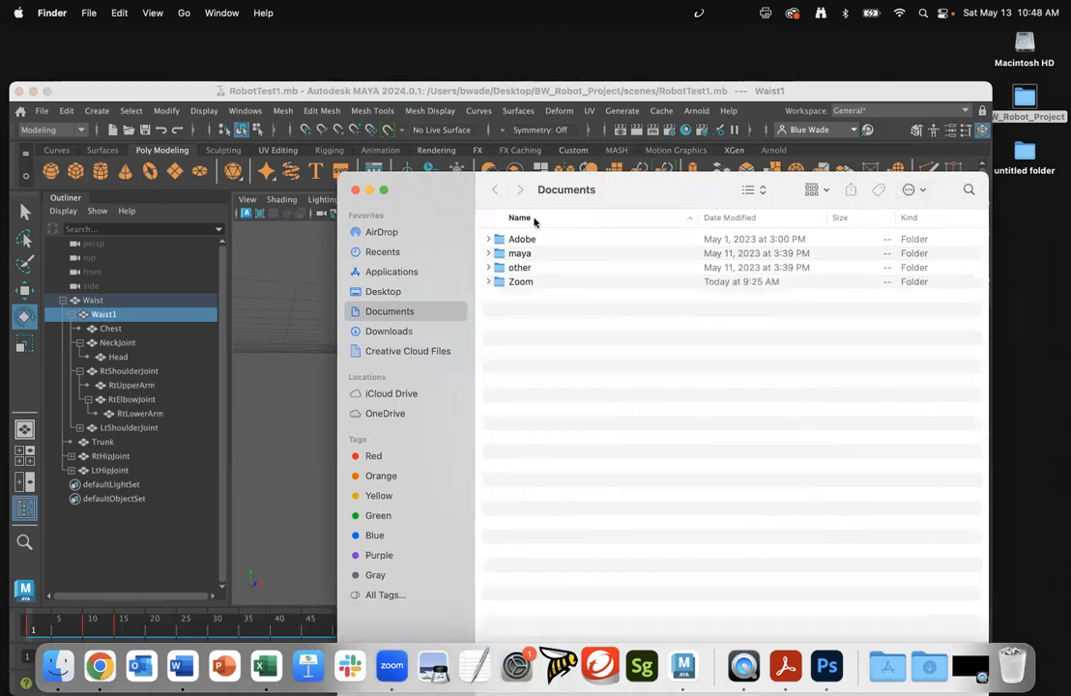
left_click(487, 253)
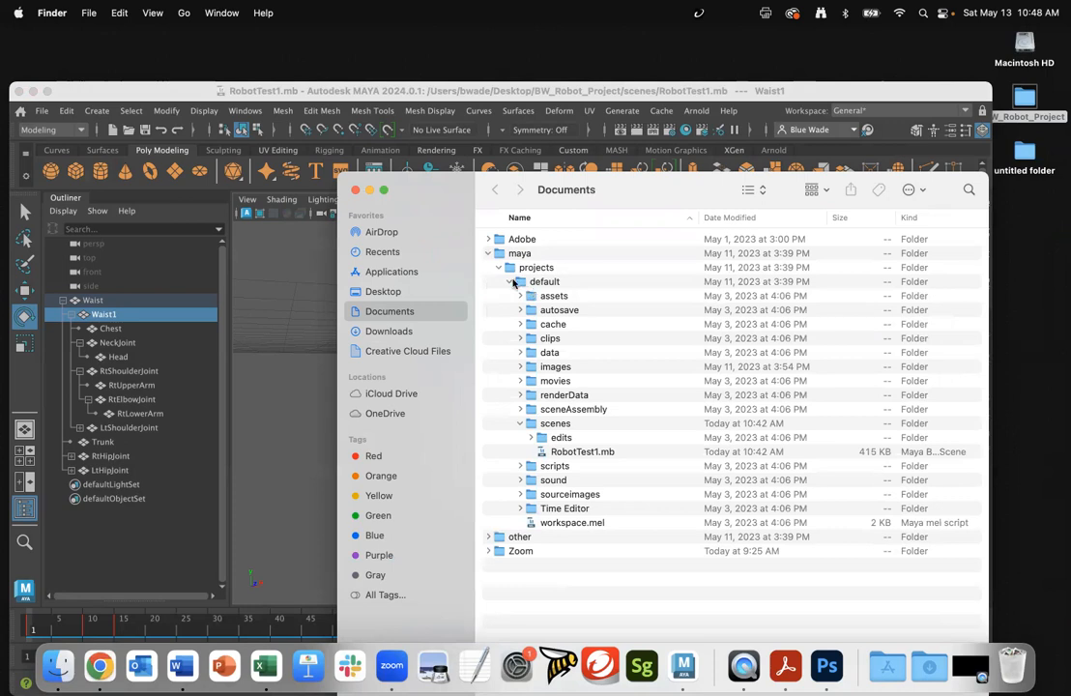
left_click(325, 98)
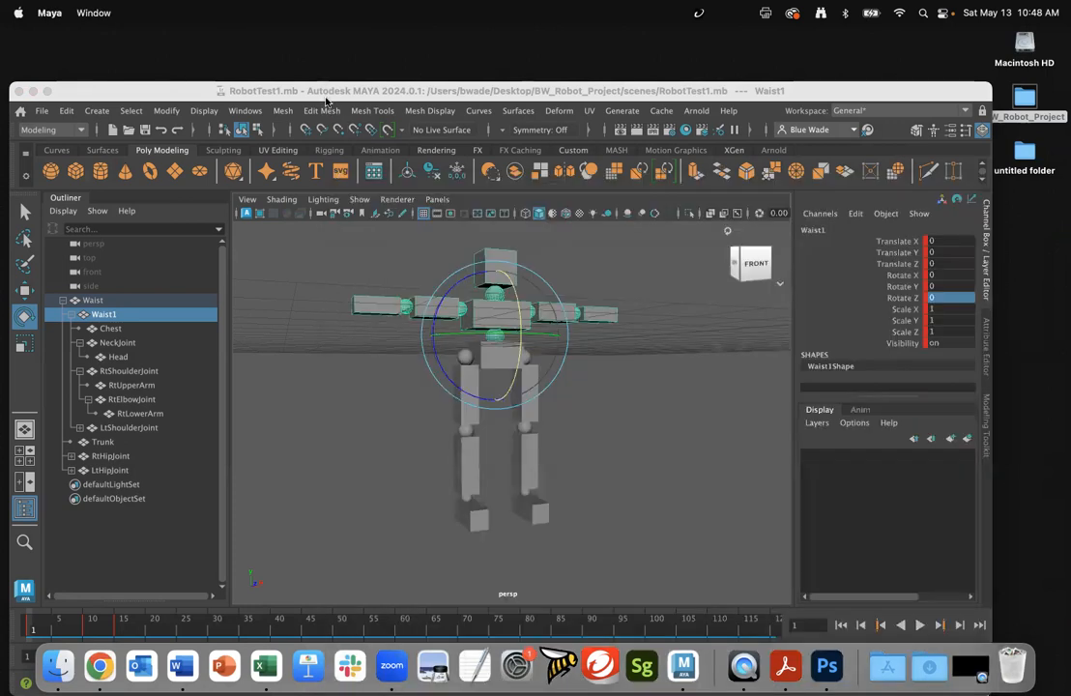
left_click(40, 110)
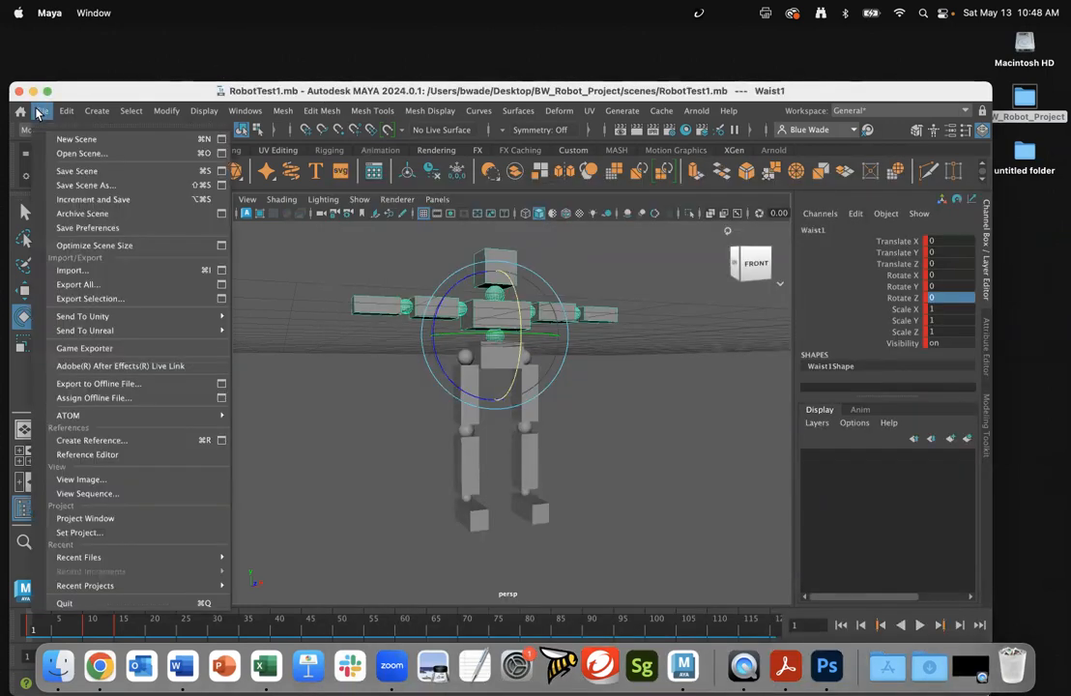
mouse_move(84, 417)
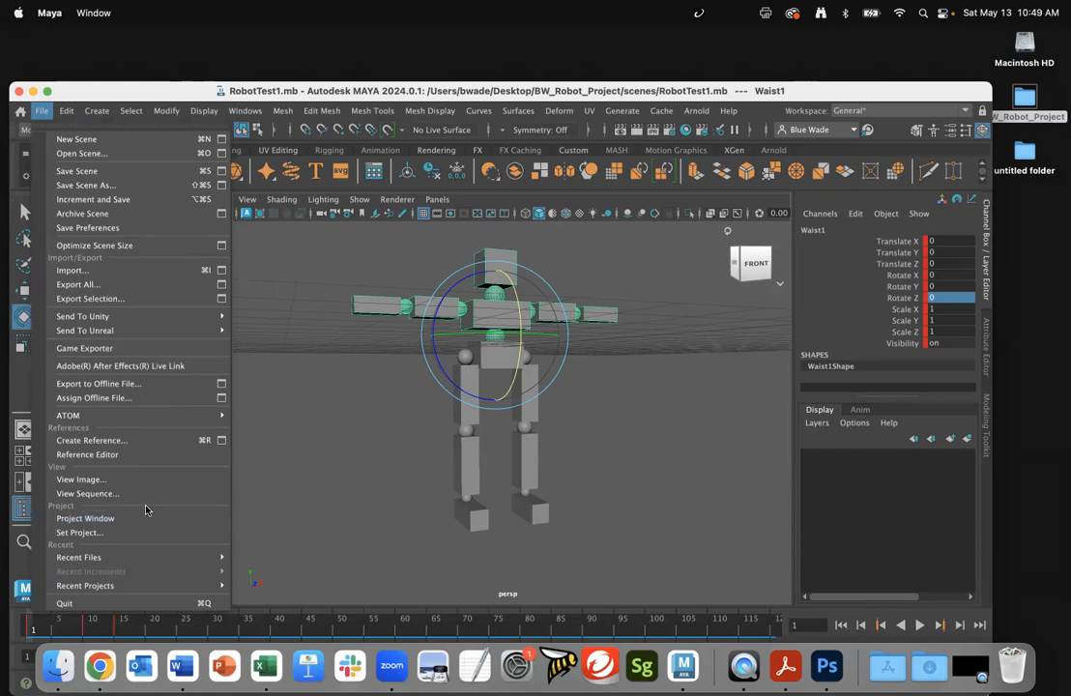
left_click(357, 471)
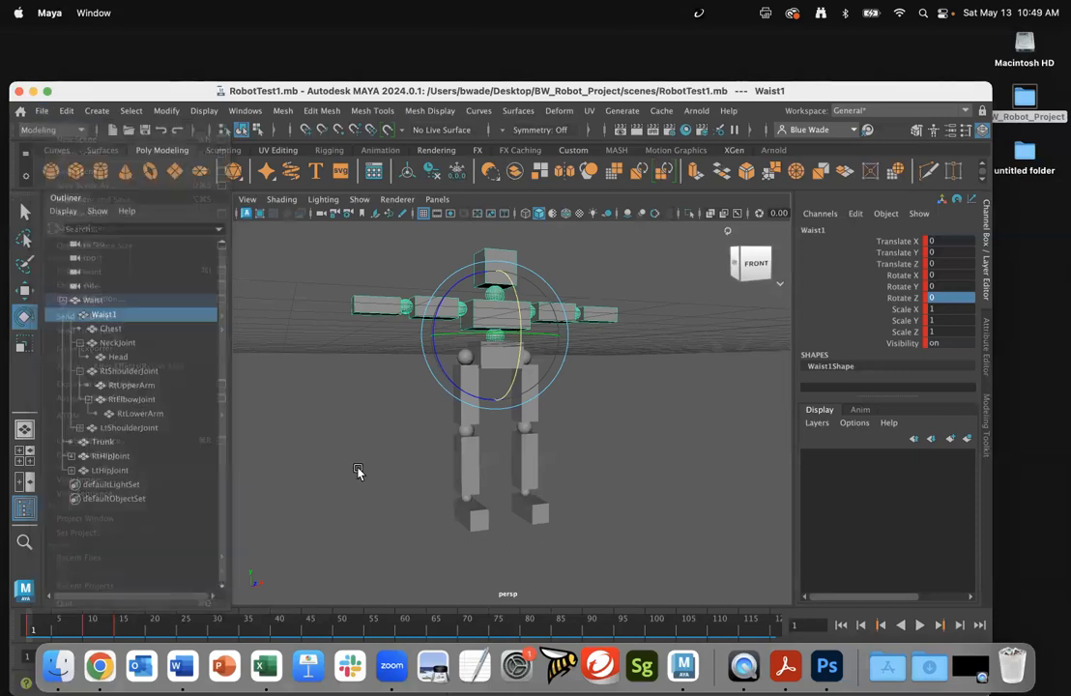